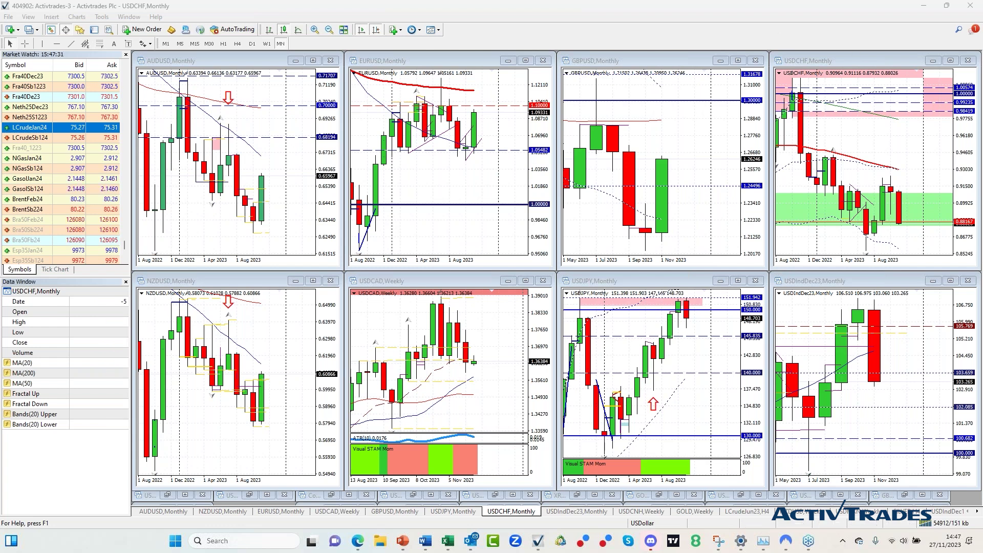
Step: Enlarge the USDIndDec23 monthly chart, sketch annotations around the July 2023 reversal and the 100.000 level, and clear the drawings
{"action": "left_click", "coordinate": [950, 280]}
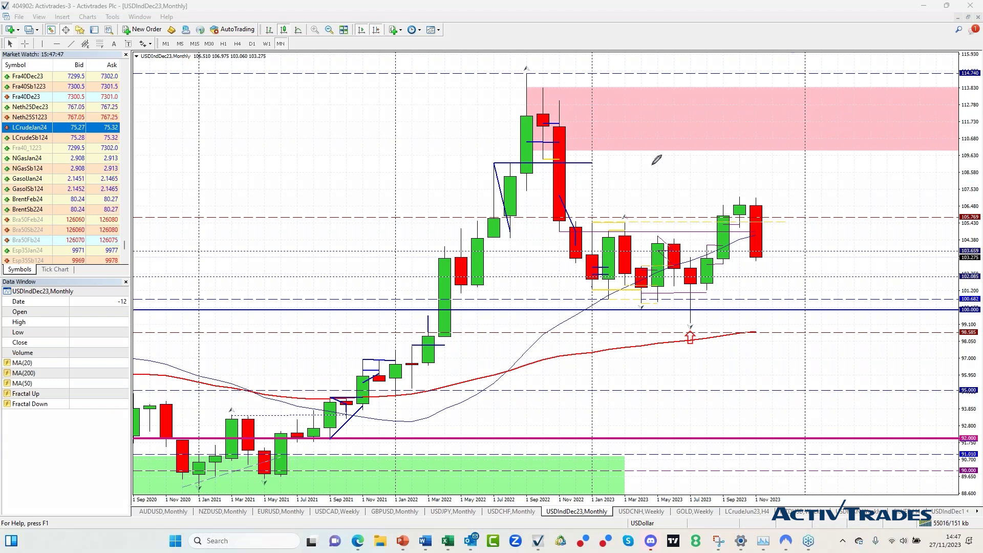
{"action": "mouse_move", "coordinate": [562, 124]}
{"action": "left_mouse_down"}
{"action": "mouse_move", "coordinate": [613, 142]}
{"action": "mouse_move", "coordinate": [675, 206]}
{"action": "mouse_move", "coordinate": [690, 250]}
{"action": "left_mouse_up"}
{"action": "mouse_move", "coordinate": [556, 439]}
{"action": "left_mouse_down"}
{"action": "mouse_move", "coordinate": [650, 397]}
{"action": "mouse_move", "coordinate": [687, 349]}
{"action": "left_mouse_up"}
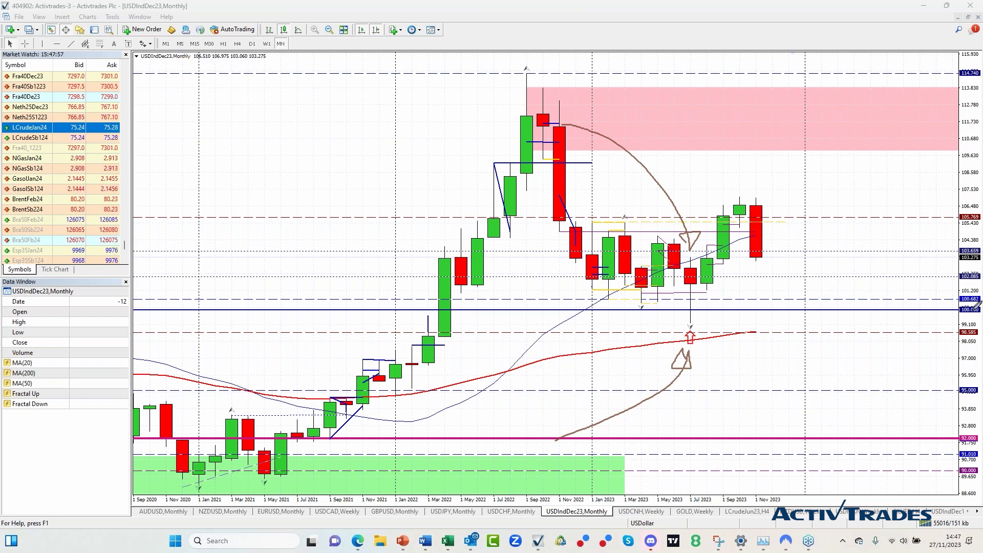
{"action": "mouse_move", "coordinate": [974, 306]}
{"action": "left_mouse_down"}
{"action": "mouse_move", "coordinate": [956, 313]}
{"action": "mouse_move", "coordinate": [980, 319]}
{"action": "mouse_move", "coordinate": [957, 307]}
{"action": "left_mouse_up"}
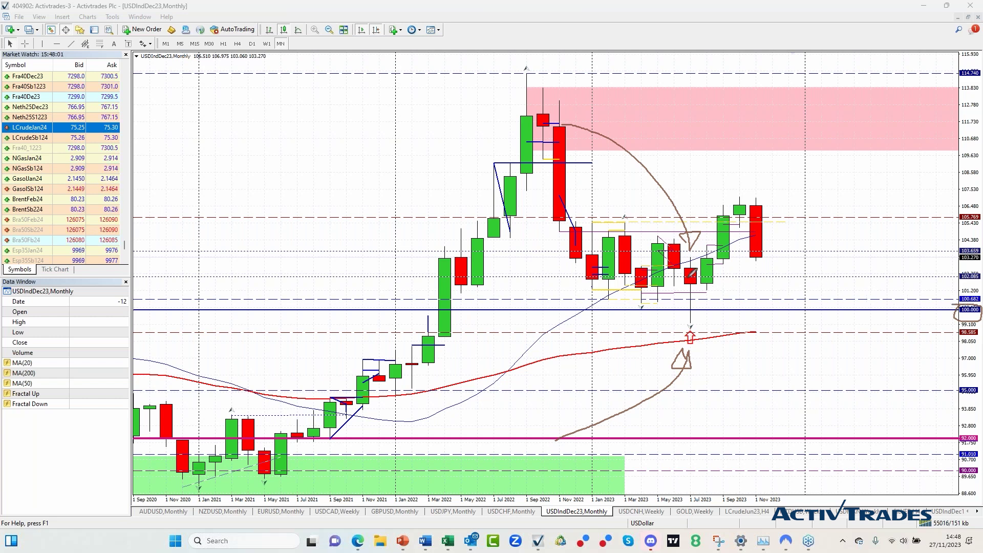
{"action": "mouse_move", "coordinate": [592, 297]}
{"action": "left_mouse_down"}
{"action": "mouse_move", "coordinate": [678, 298]}
{"action": "mouse_move", "coordinate": [696, 326]}
{"action": "left_mouse_up"}
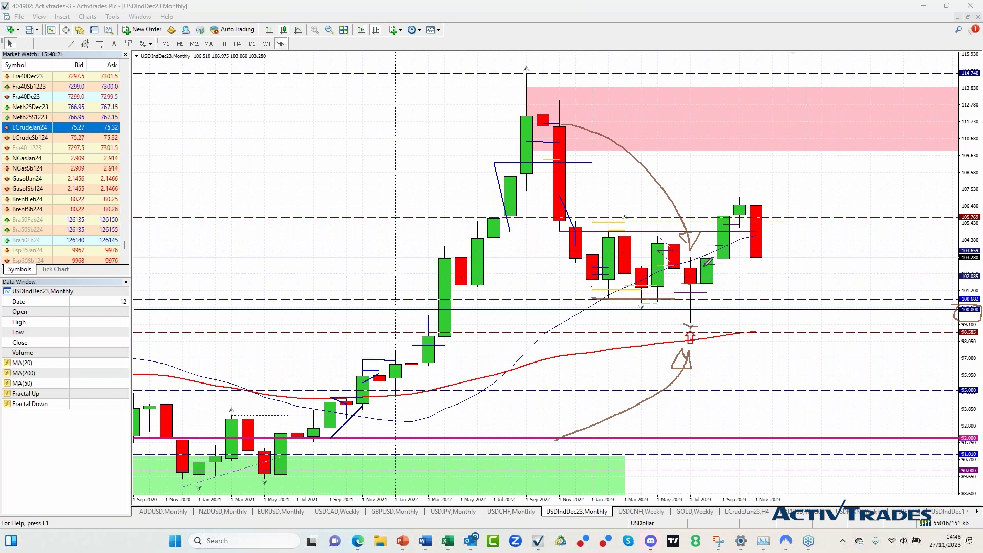
{"action": "left_click_drag", "start_coordinate": [696, 268], "coordinate": [749, 212]}
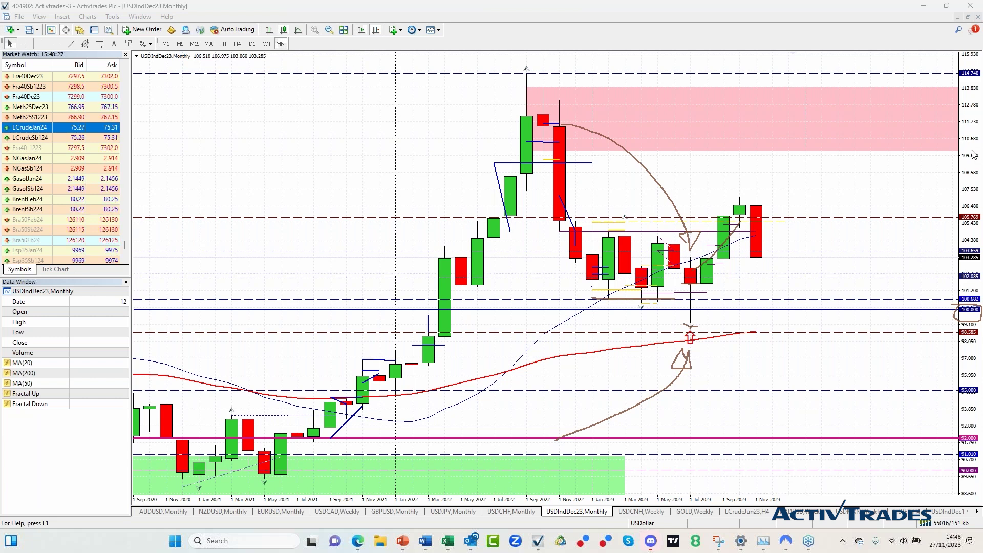
{"action": "key", "text": "Escape"}
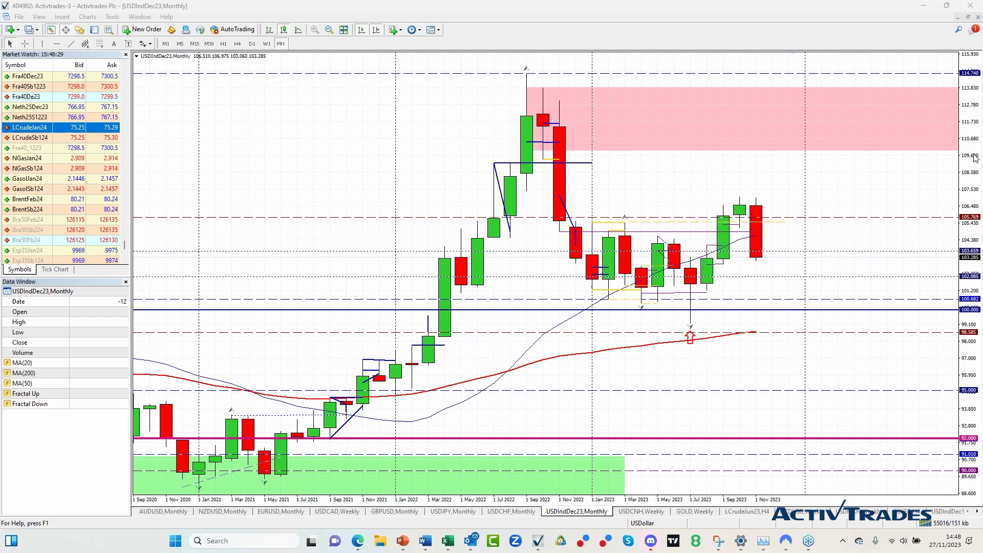
Step: View the USDIndDec23 chart on the weekly timeframe, restore it to the chart grid, and set it back to monthly
{"action": "left_click", "coordinate": [266, 44]}
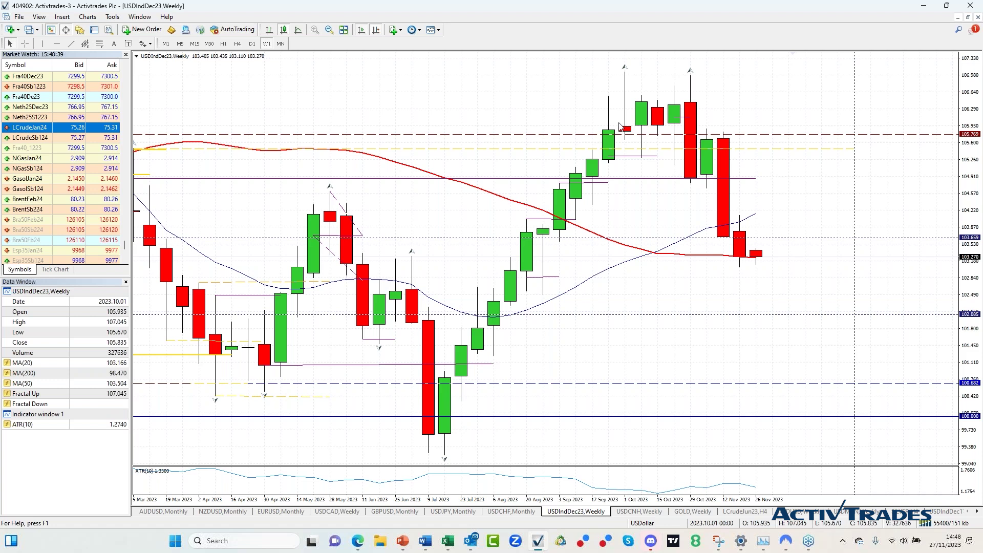
{"action": "left_click", "coordinate": [968, 16]}
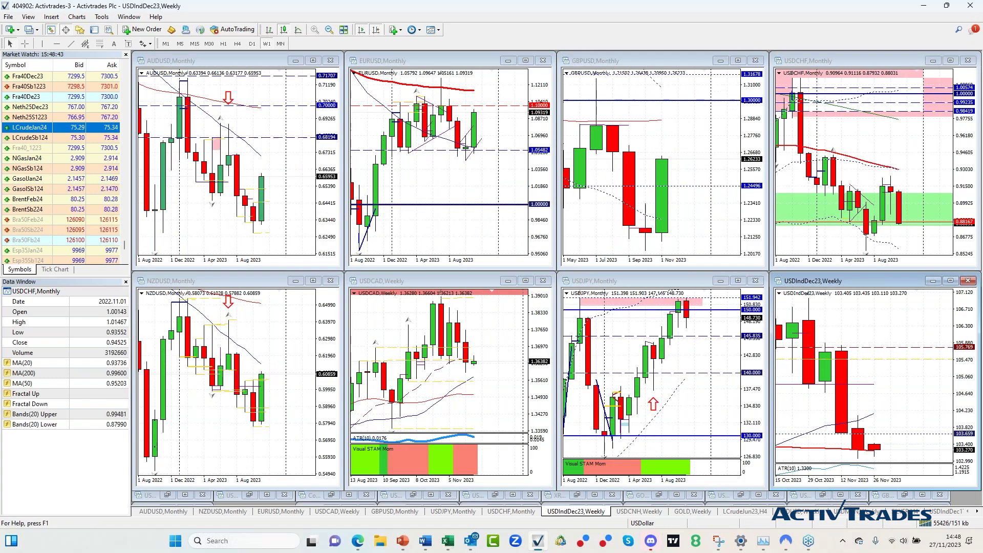
{"action": "left_click", "coordinate": [280, 43]}
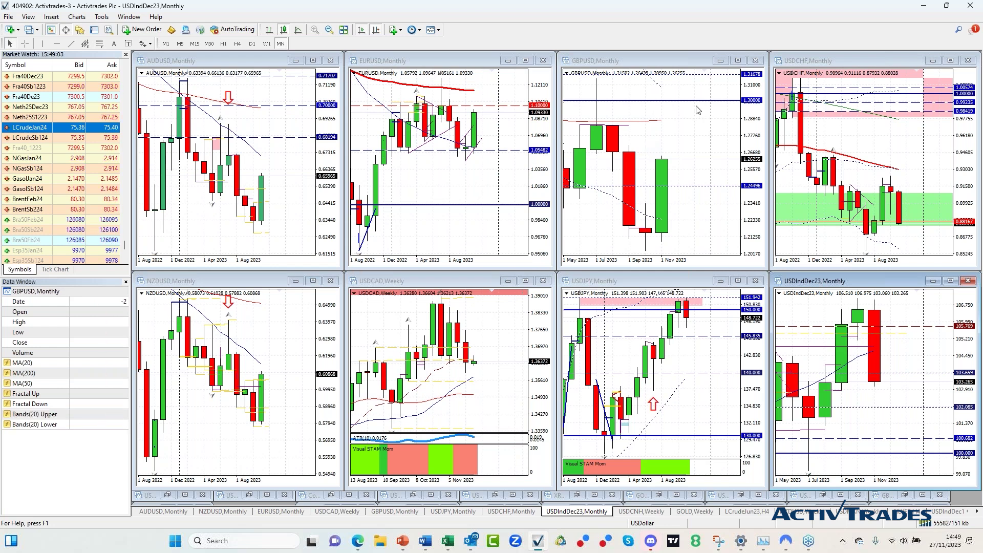
Step: Examine the July 2023 reversal on the enlarged EURUSD monthly chart and its weekly timeframe, and restore the chart grid
{"action": "left_click", "coordinate": [526, 61]}
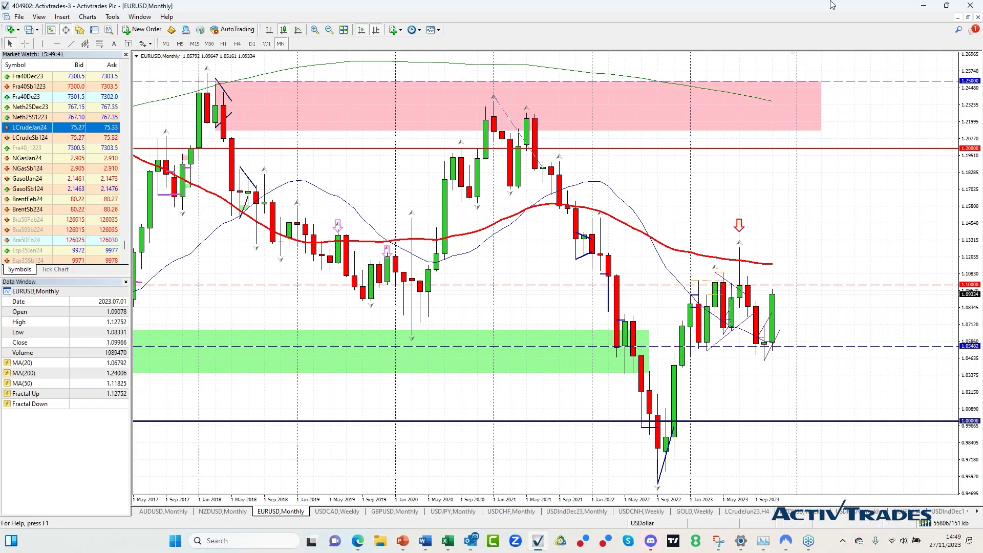
{"action": "left_click", "coordinate": [315, 34]}
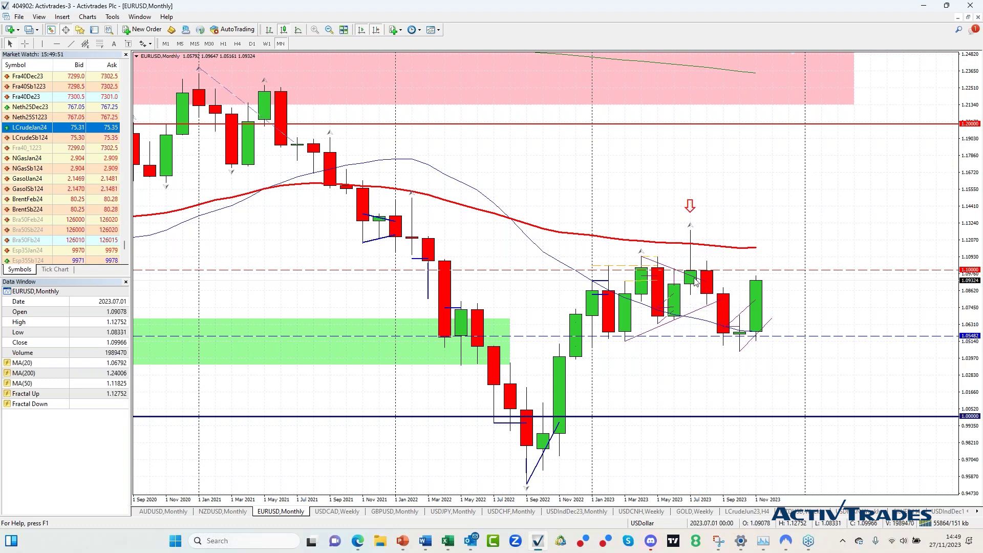
{"action": "mouse_move", "coordinate": [607, 297]}
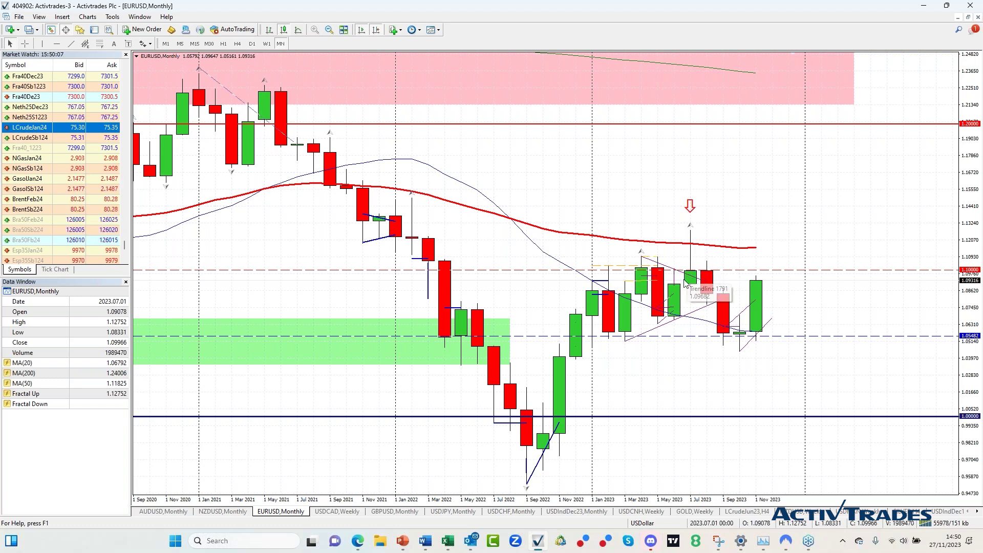
{"action": "mouse_move", "coordinate": [686, 277]}
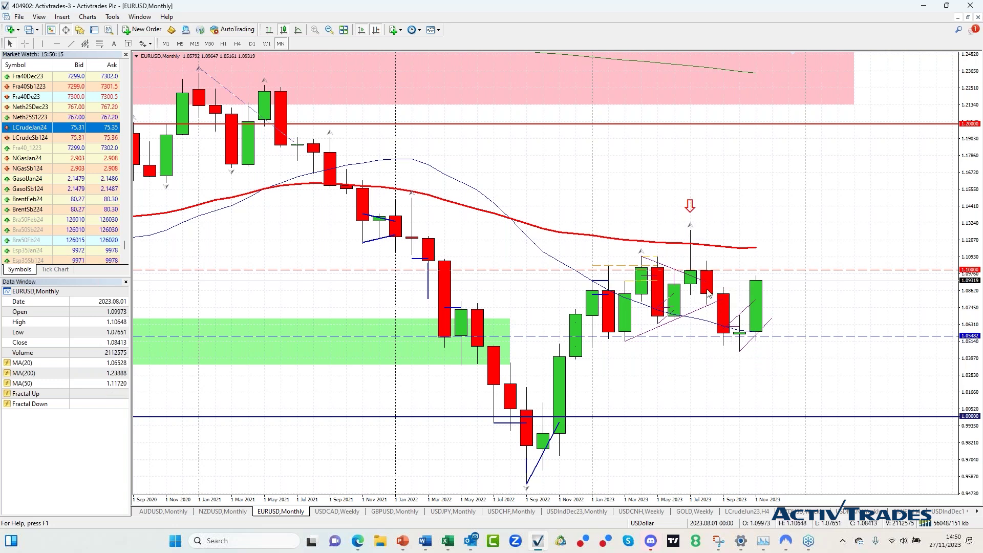
{"action": "left_click", "coordinate": [266, 44]}
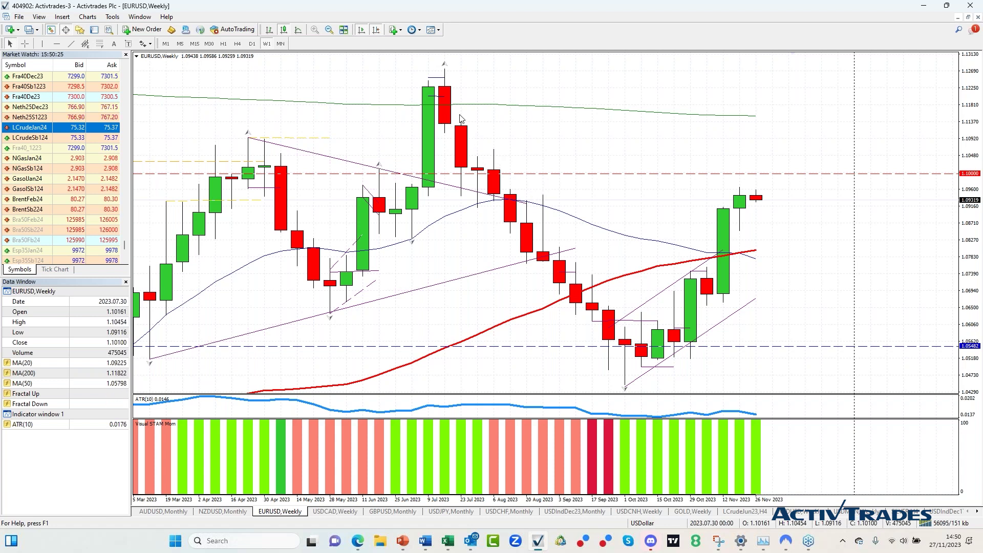
{"action": "left_click", "coordinate": [968, 17]}
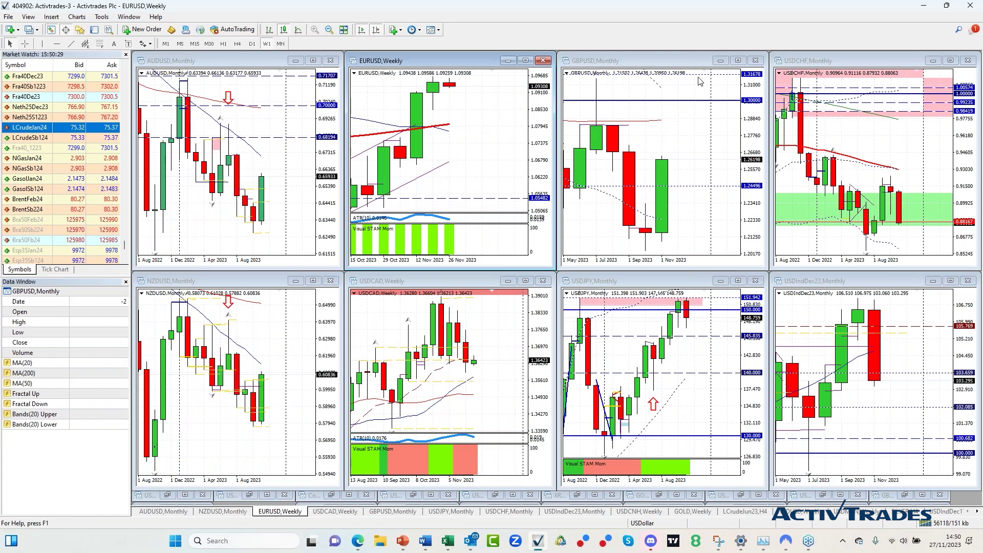
Step: Examine the July 2023 reversal on the enlarged GBPUSD monthly chart and its weekly timeframe, and restore the chart grid
{"action": "left_click", "coordinate": [737, 60]}
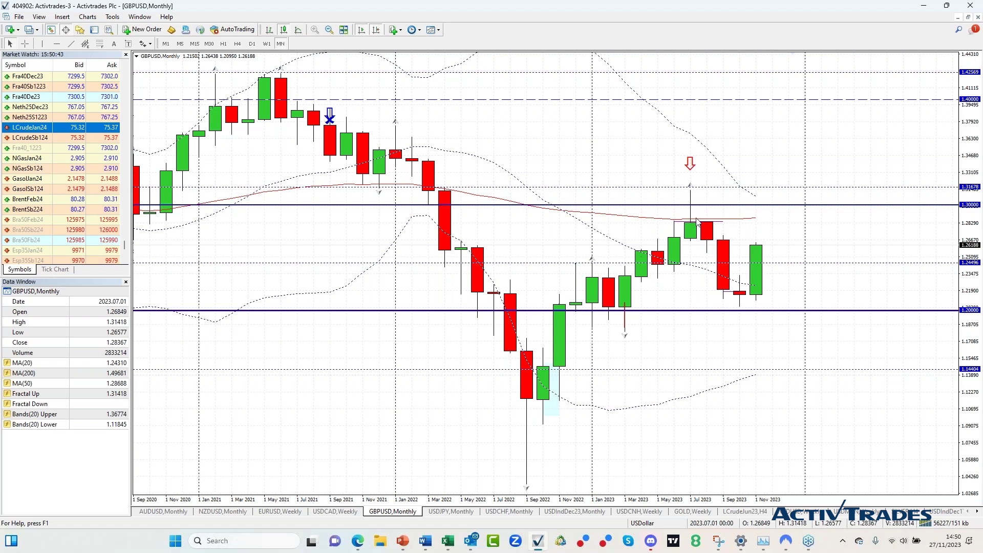
{"action": "mouse_move", "coordinate": [682, 222]}
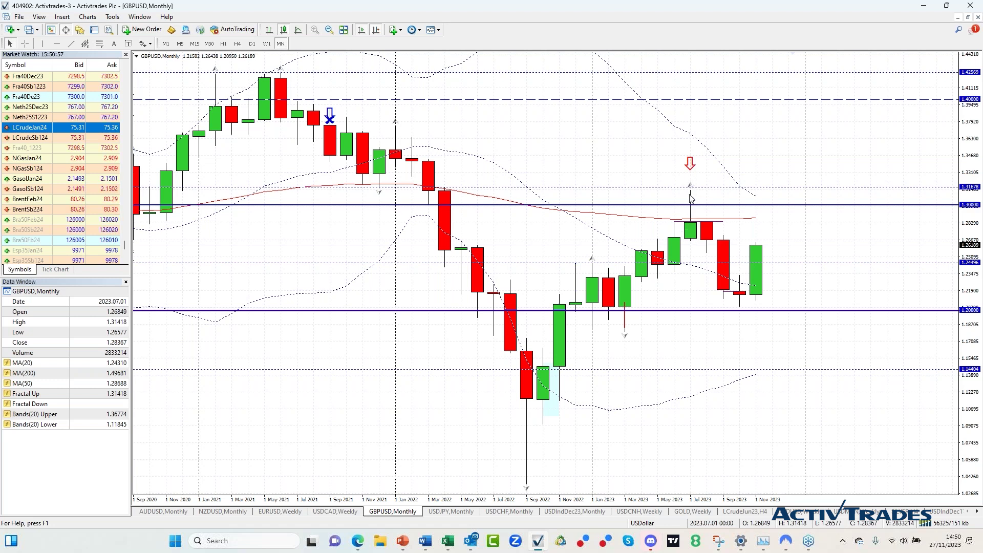
{"action": "left_click", "coordinate": [266, 44]}
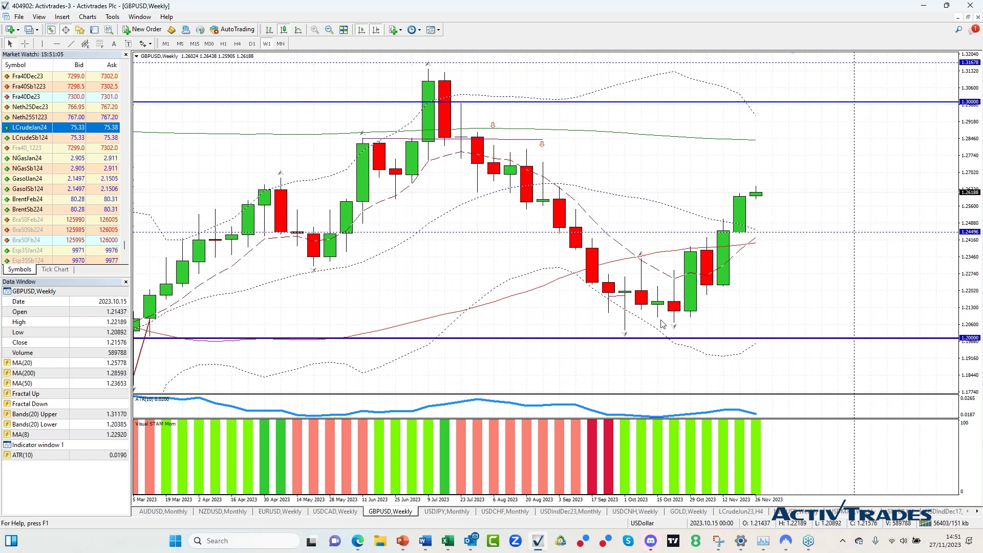
{"action": "left_click", "coordinate": [967, 18]}
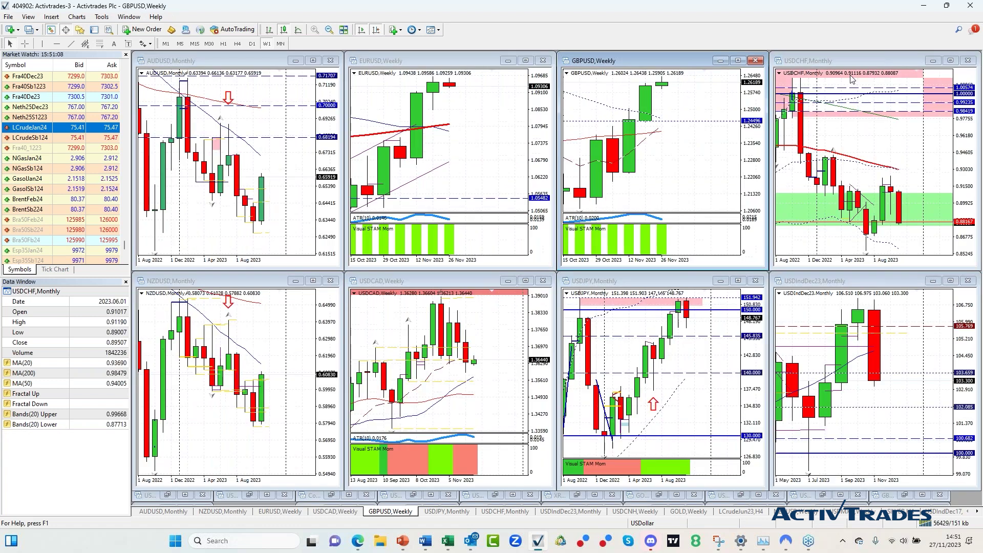
Step: Examine the July 2023 reversal on the enlarged NZDUSD monthly chart and its weekly timeframe, and restore the chart grid
{"action": "left_click", "coordinate": [313, 280]}
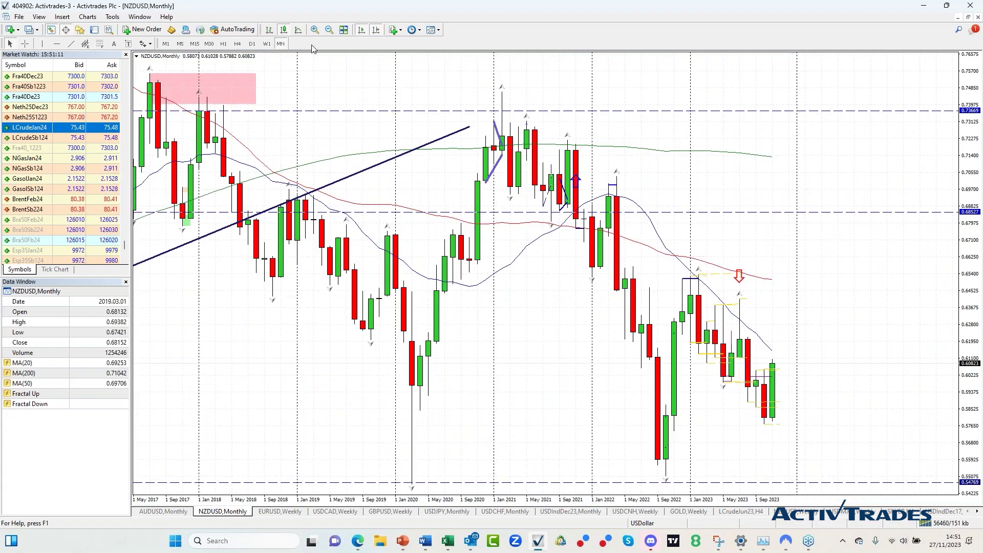
{"action": "left_click", "coordinate": [314, 29]}
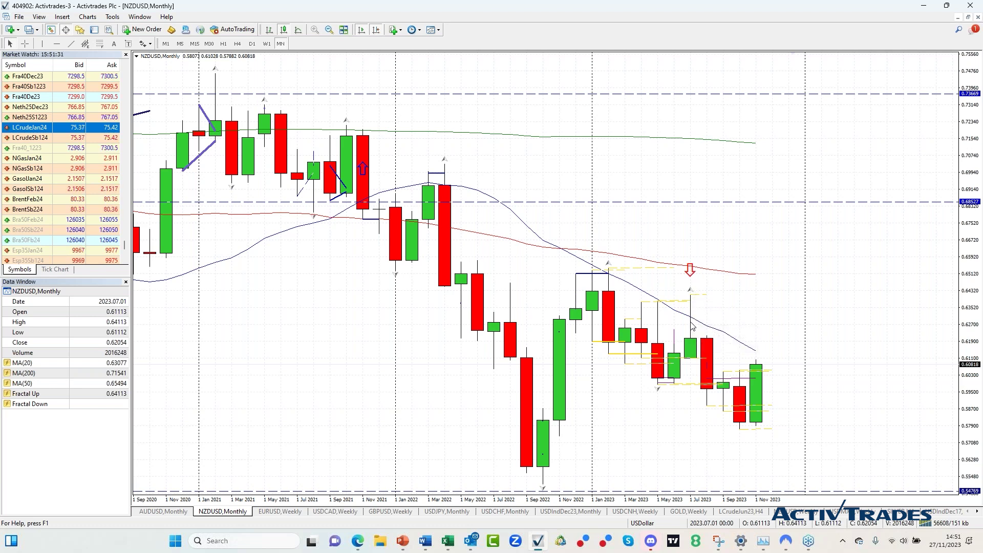
{"action": "left_click", "coordinate": [266, 43]}
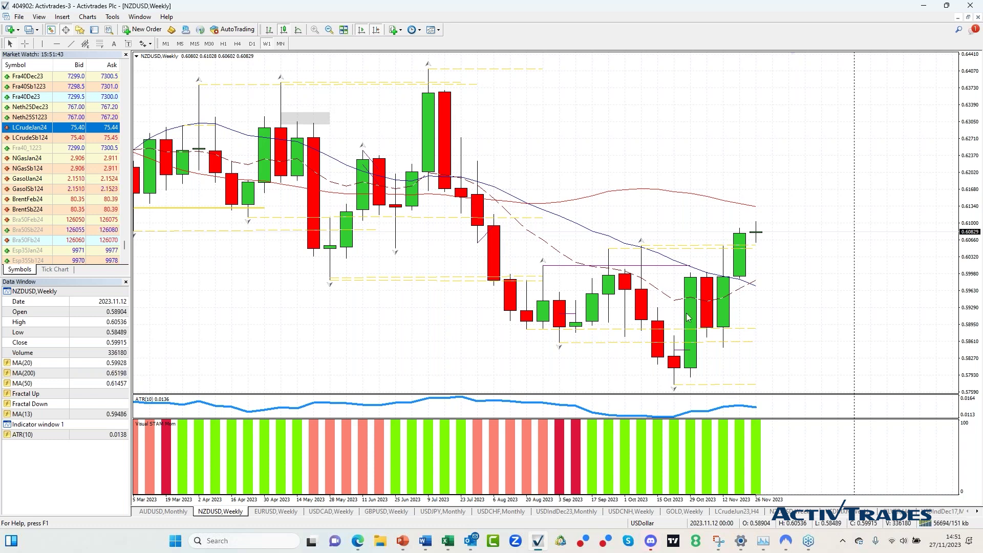
{"action": "left_click", "coordinate": [969, 18]}
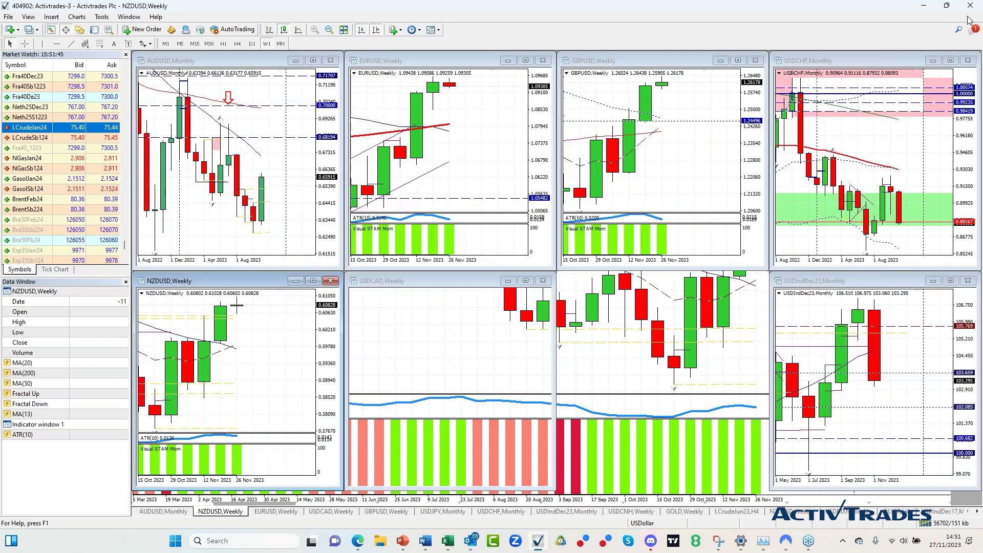
Step: Examine the July 2023 reversal on the enlarged AUDUSD monthly chart and its weekly timeframe, and restore the chart grid
{"action": "left_click", "coordinate": [313, 61]}
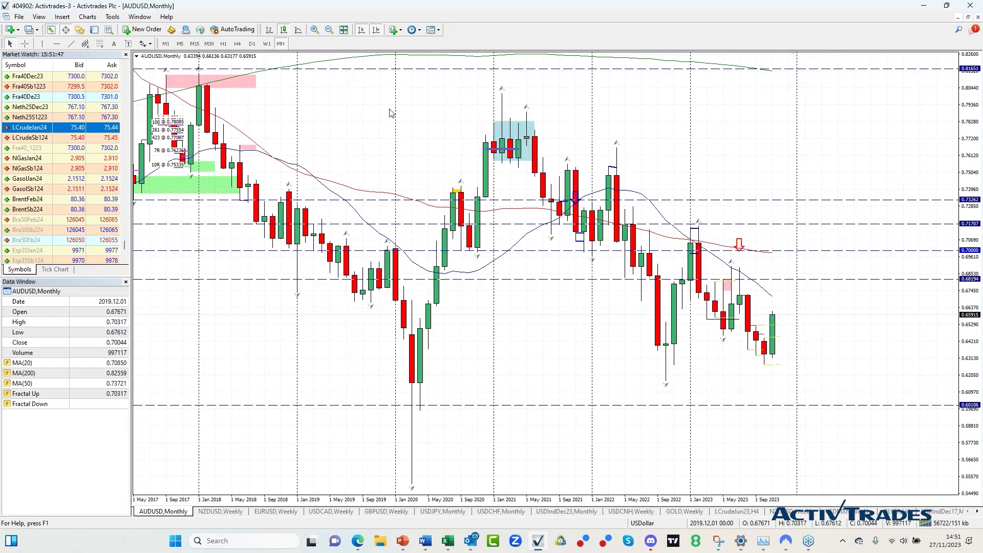
{"action": "left_click", "coordinate": [316, 30]}
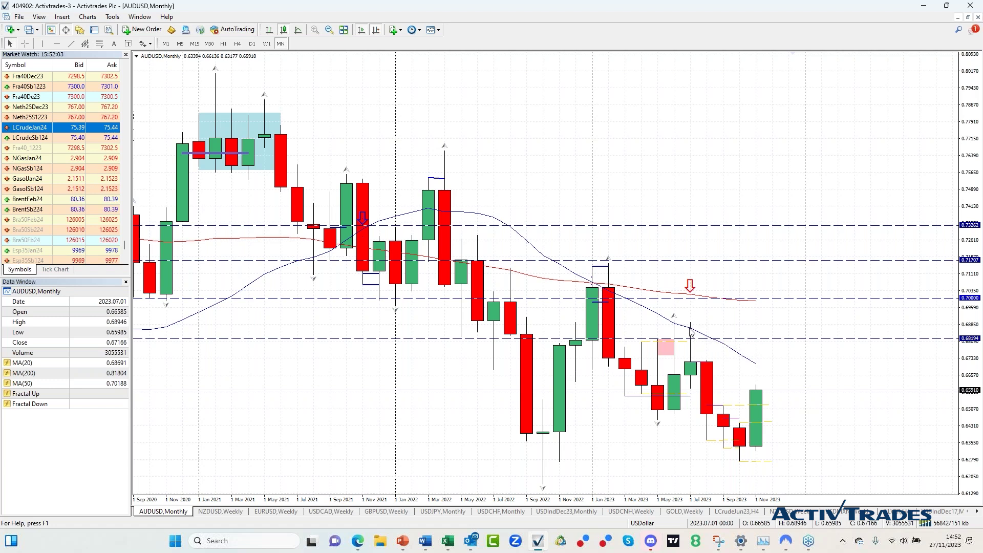
{"action": "left_click", "coordinate": [266, 43]}
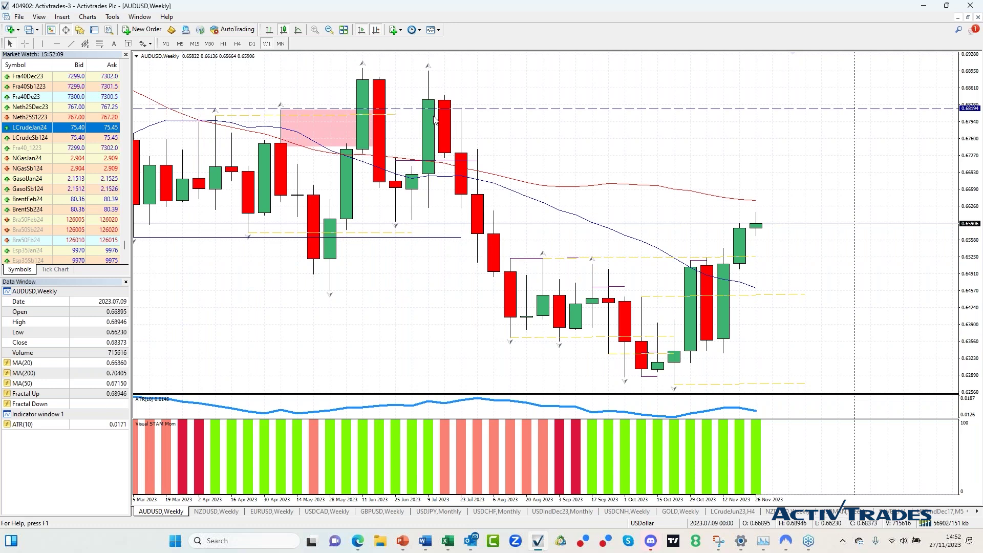
{"action": "left_click", "coordinate": [967, 17]}
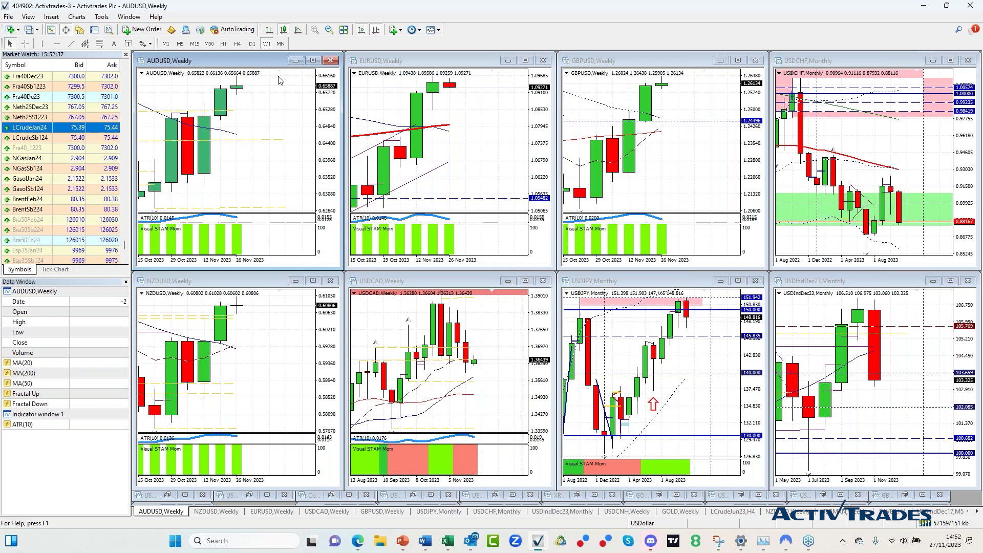
Step: Set the AUDUSD, NZDUSD, EURUSD, USDCAD and GBPUSD charts to the monthly timeframe and make the USDCHF monthly chart active
{"action": "left_click", "coordinate": [280, 43]}
{"action": "left_click", "coordinate": [230, 358]}
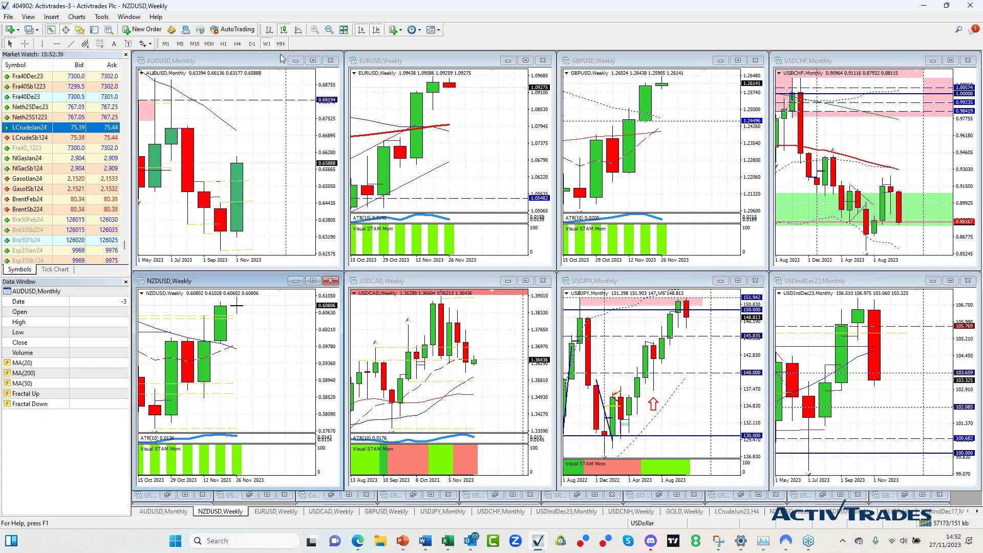
{"action": "left_click", "coordinate": [280, 43]}
{"action": "left_click", "coordinate": [400, 169]}
{"action": "left_click", "coordinate": [280, 43]}
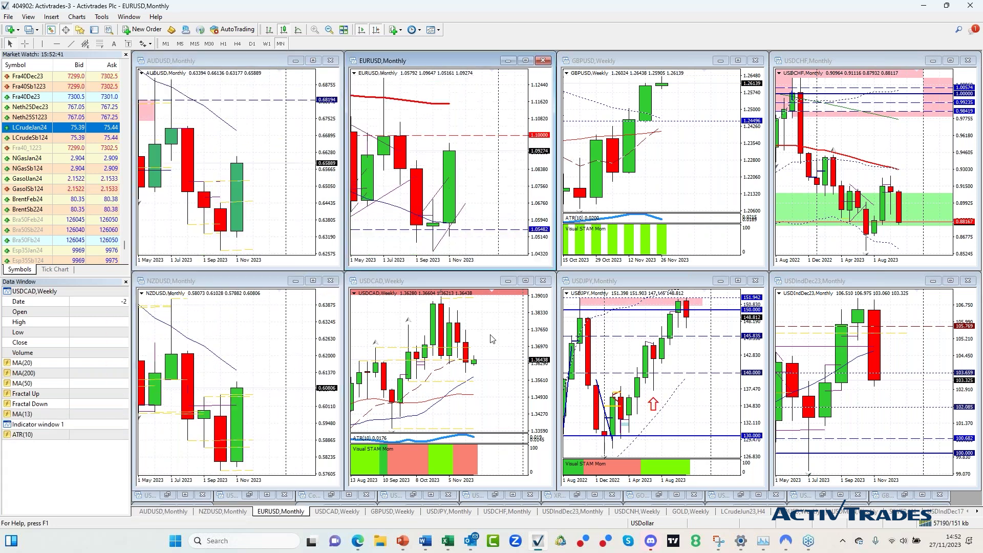
{"action": "left_click", "coordinate": [492, 338]}
{"action": "left_click", "coordinate": [280, 43]}
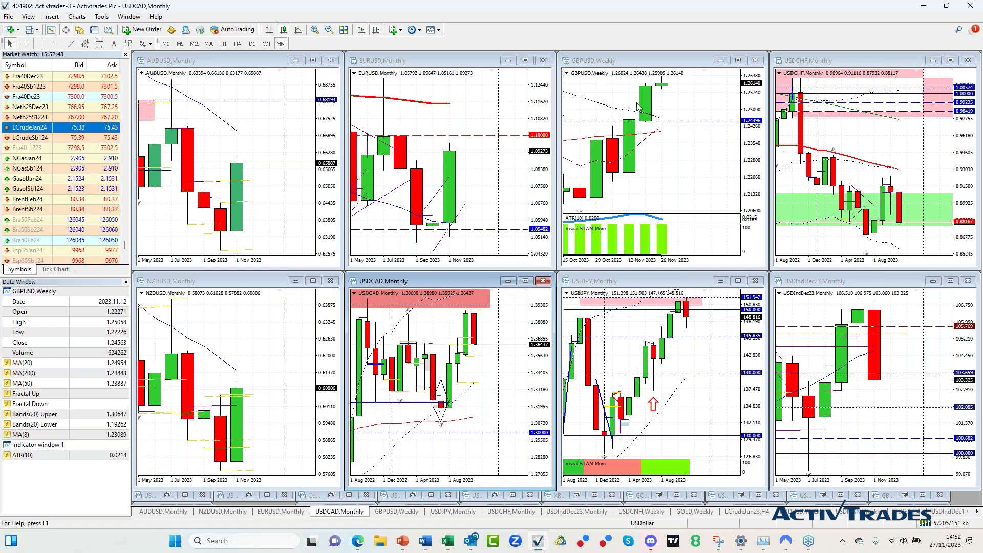
{"action": "key", "text": "ctrl+Tab"}
{"action": "left_click", "coordinate": [280, 43]}
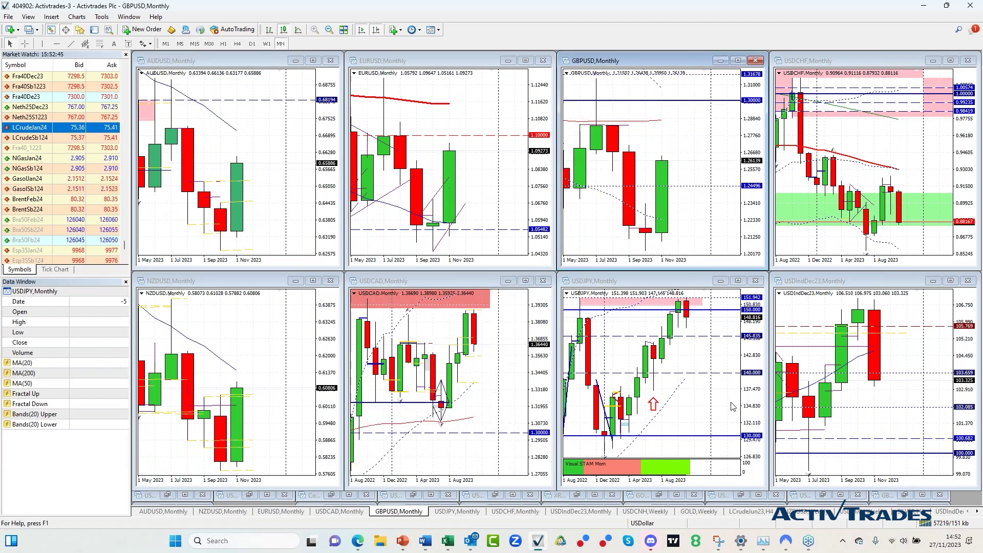
{"action": "key", "text": "ctrl+Tab"}
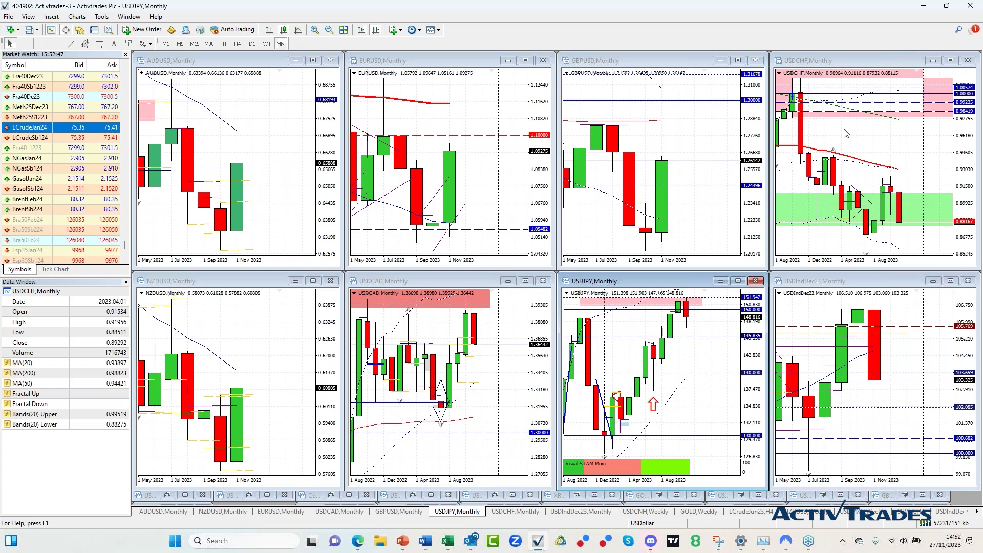
{"action": "key", "text": "ctrl+Tab"}
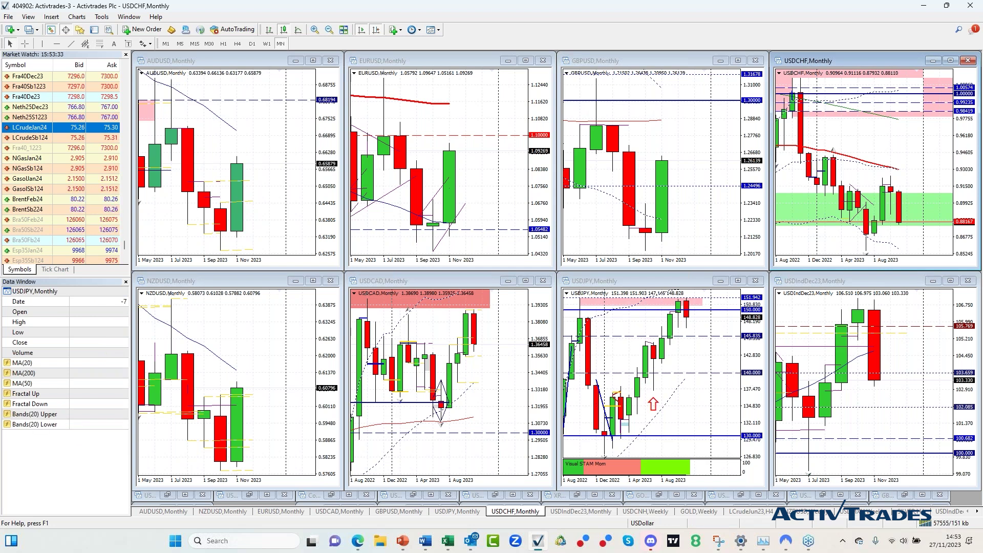
Step: Load the US Indices chart profile
{"action": "left_click", "coordinate": [39, 30]}
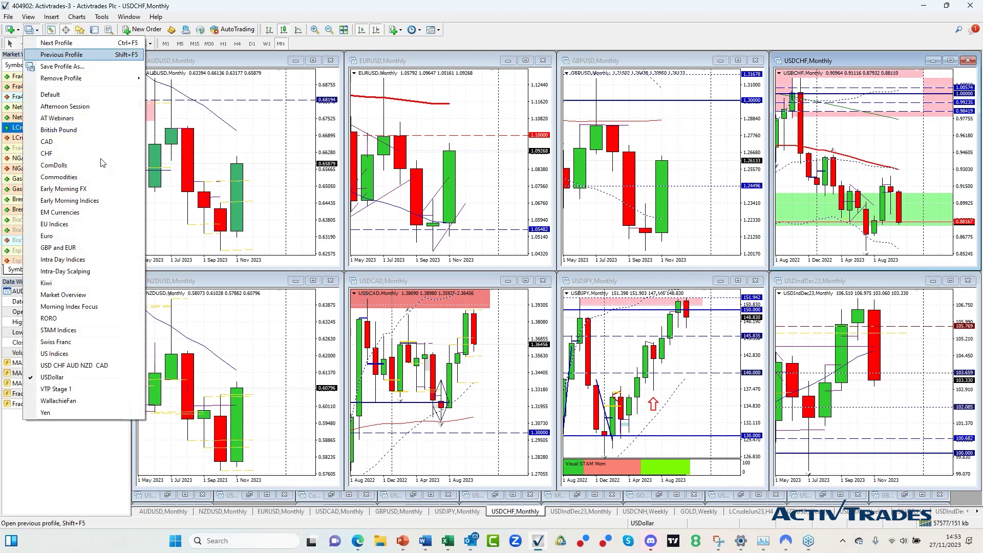
{"action": "left_click", "coordinate": [60, 353]}
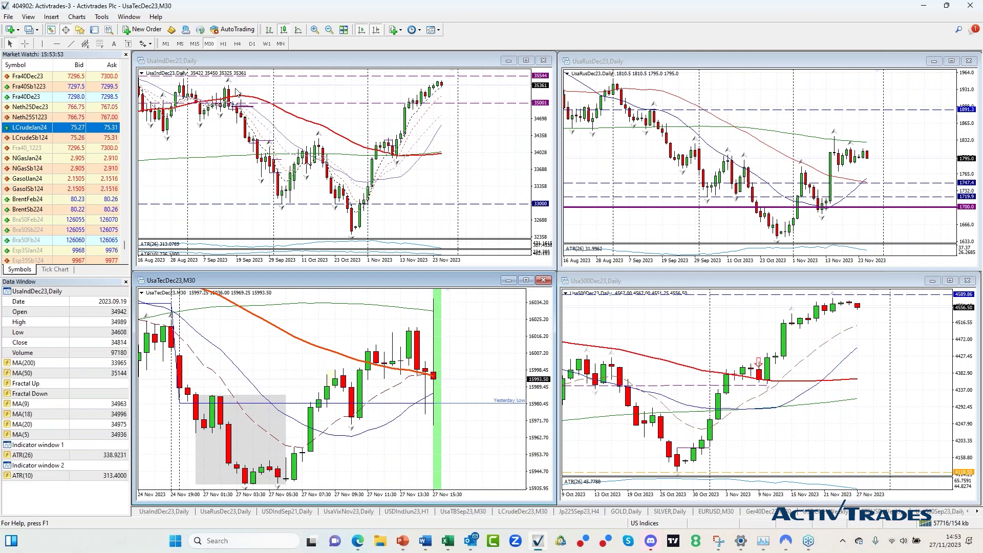
Step: Switch the UsaTecDec23 chart to the daily timeframe and compare the latest daily candles across the four US index charts
{"action": "left_click", "coordinate": [252, 43]}
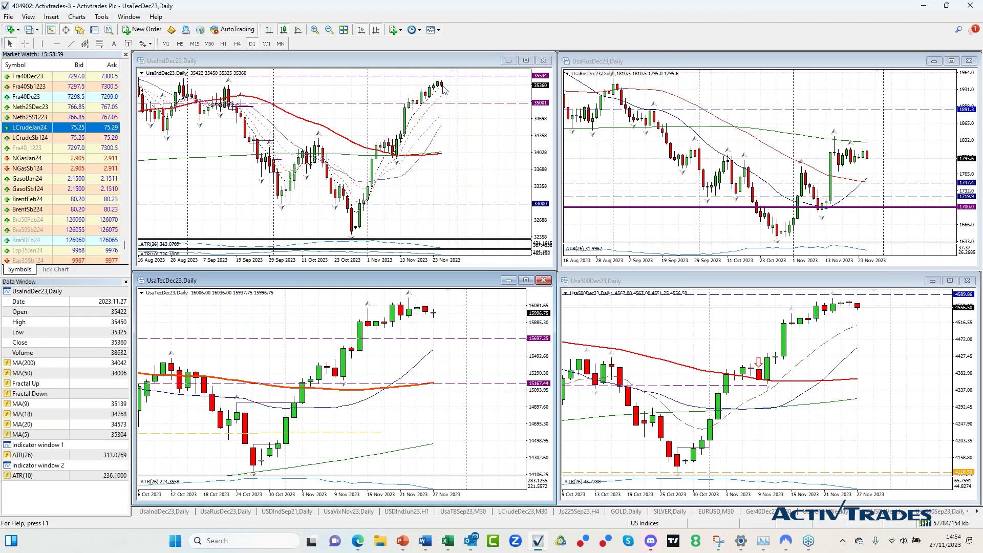
{"action": "mouse_move", "coordinate": [865, 160]}
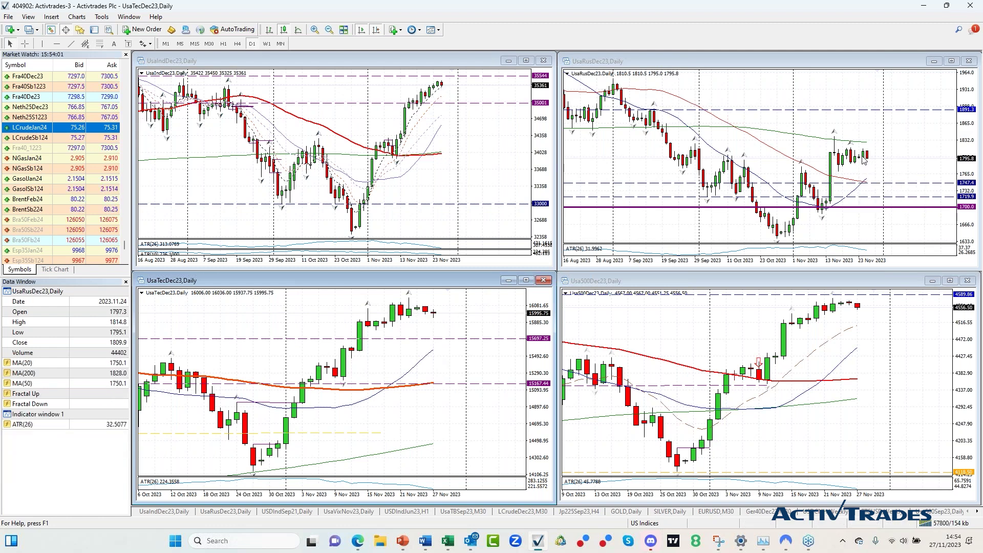
{"action": "mouse_move", "coordinate": [834, 306]}
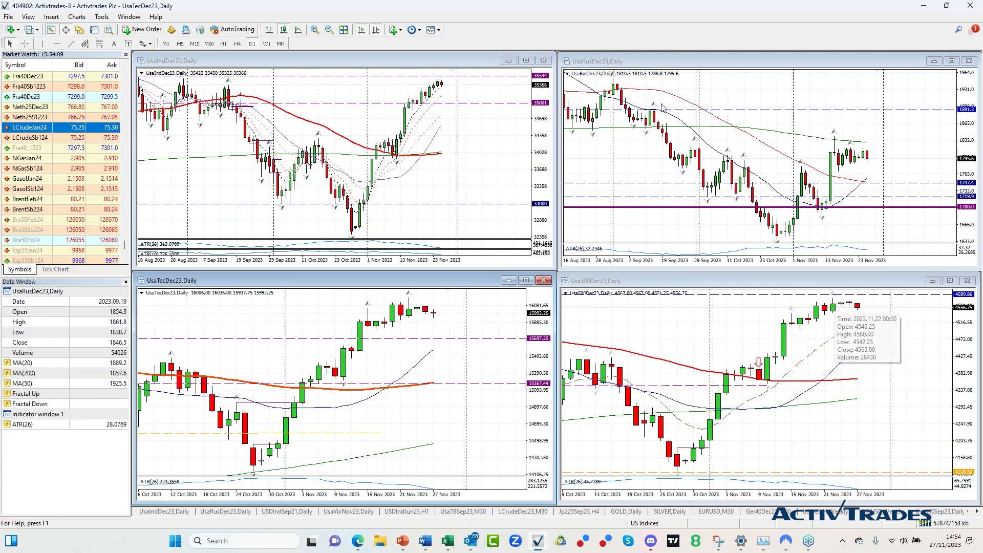
Step: Set the UsaIndDec23, UsaTecDec23, UsaRusDec23 and Usa500Dec23 charts to the 30-minute timeframe
{"action": "left_click", "coordinate": [281, 62]}
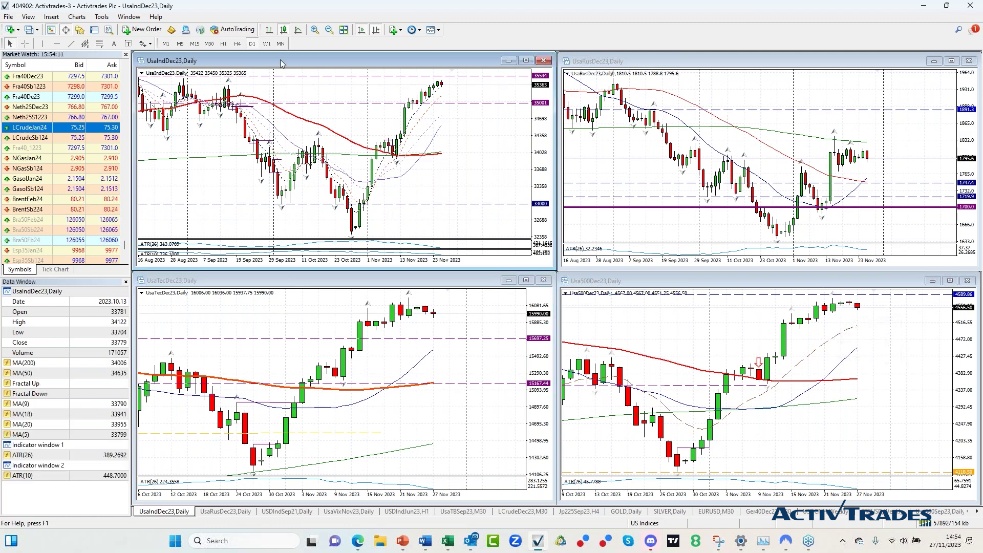
{"action": "left_click", "coordinate": [210, 45]}
{"action": "key", "text": "ctrl+F6"}
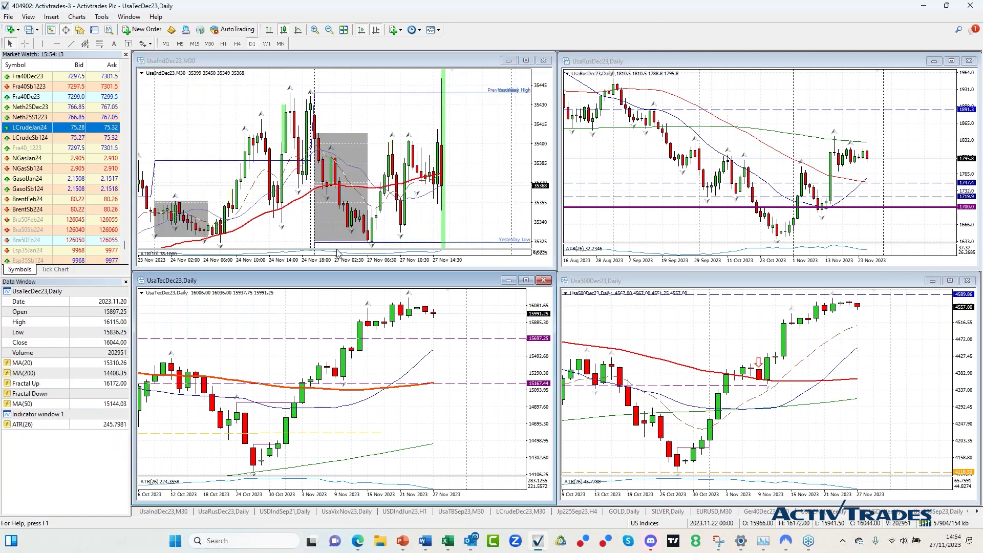
{"action": "left_click", "coordinate": [209, 44]}
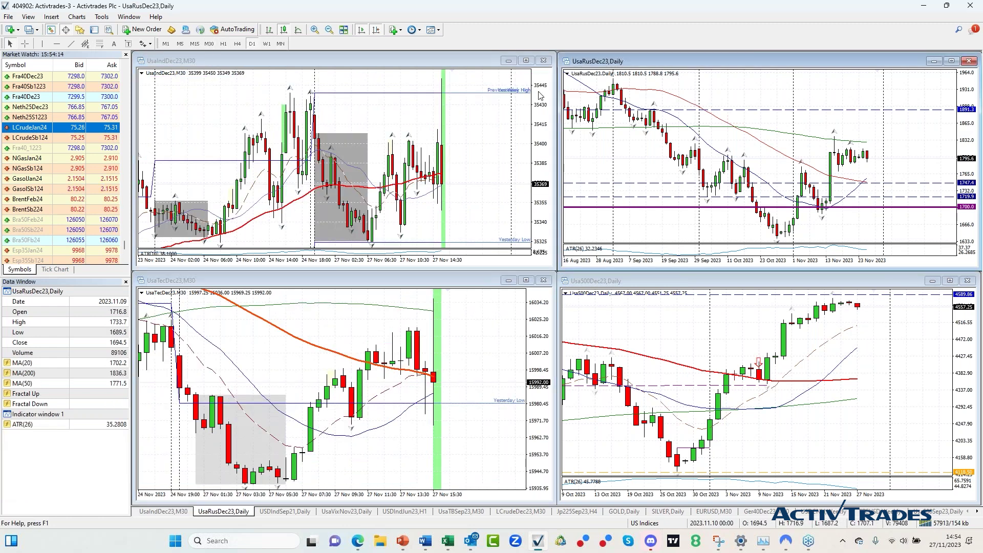
{"action": "key", "text": "ctrl+F6"}
{"action": "left_click", "coordinate": [209, 44]}
{"action": "left_click", "coordinate": [805, 331]}
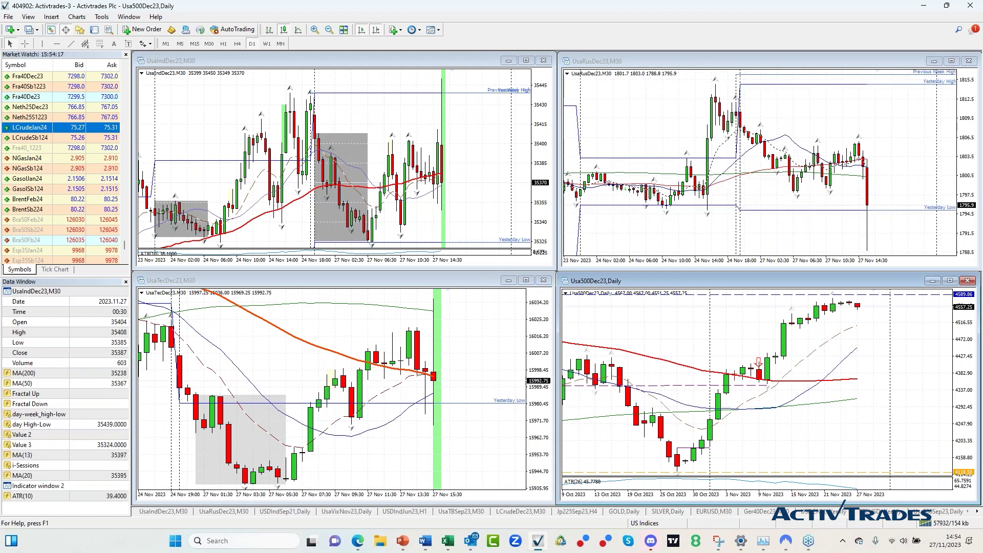
{"action": "left_click", "coordinate": [209, 44]}
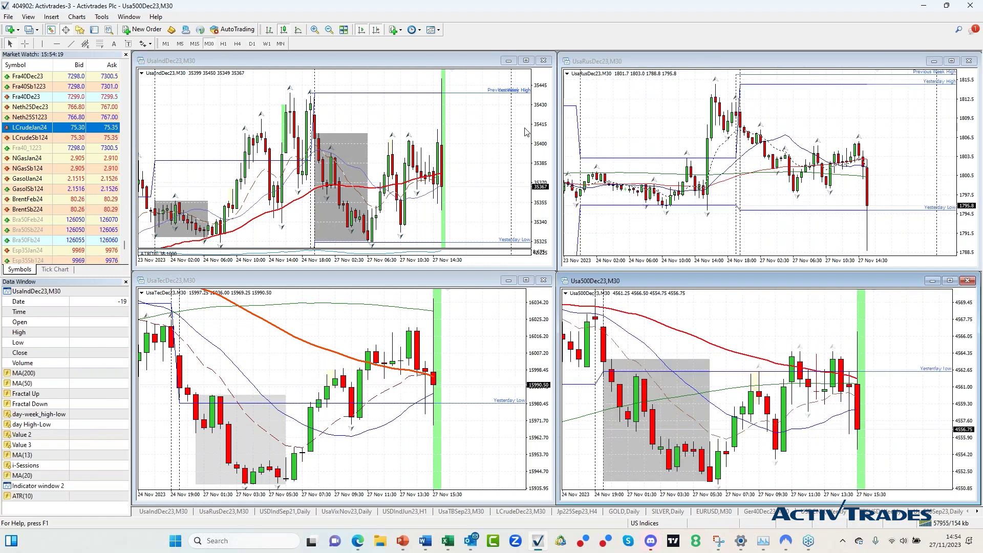
Step: Enlarge the UsaIndDec23 chart and examine the latest price spike on the 30-minute, 5-minute and 1-minute timeframes
{"action": "double_click", "coordinate": [522, 60]}
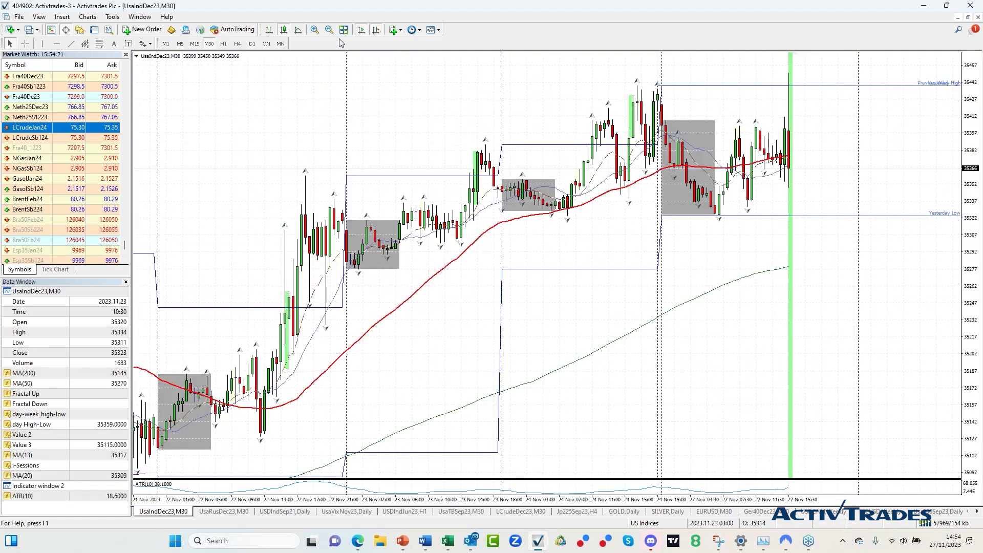
{"action": "left_click", "coordinate": [313, 30]}
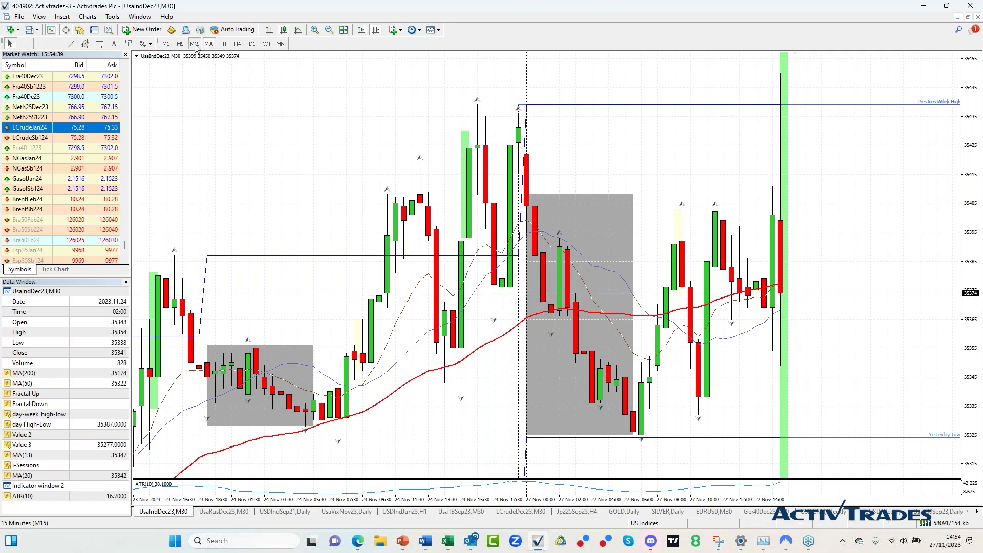
{"action": "left_click", "coordinate": [180, 44]}
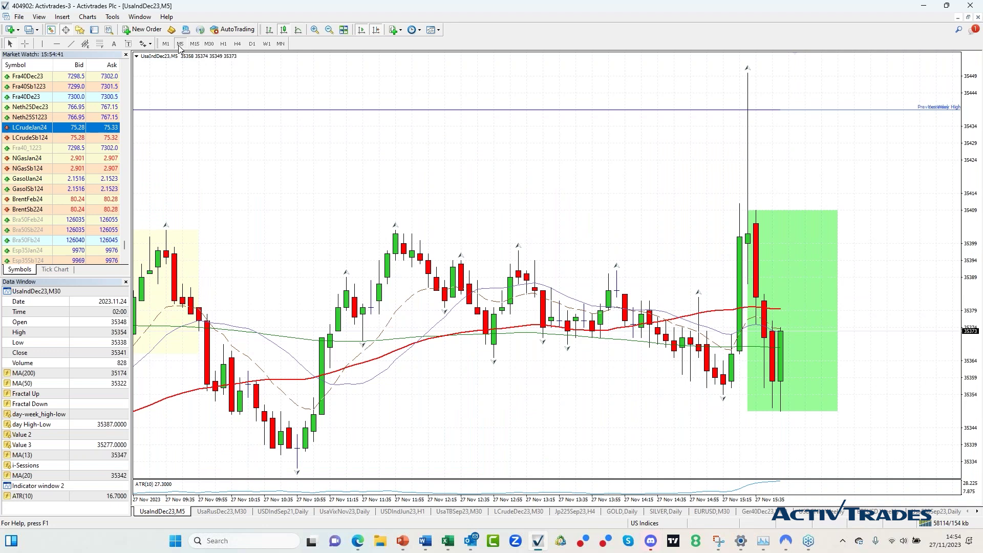
{"action": "left_click", "coordinate": [166, 43]}
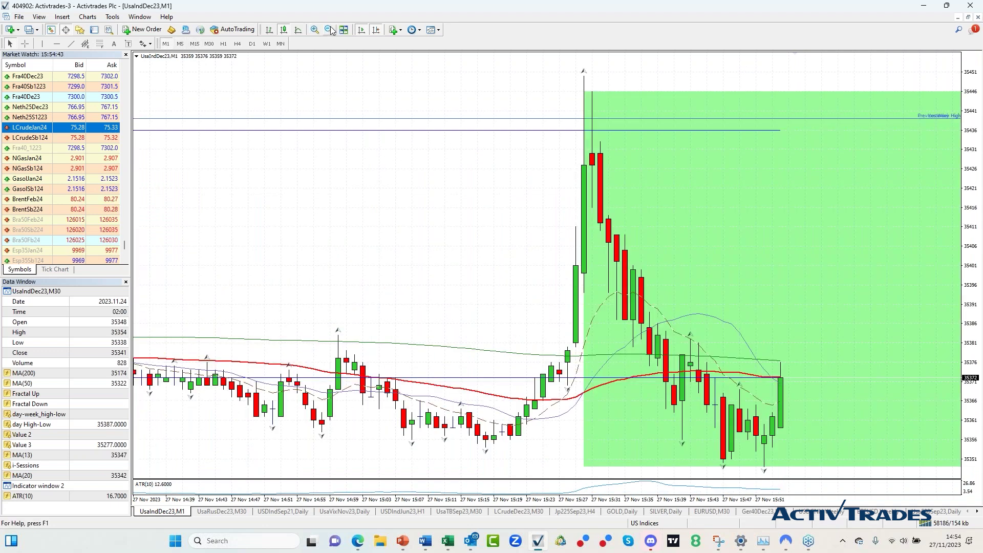
Step: Examine the wider 1-minute price action on UsaIndDec23, set the chart to 15 minutes and restore the chart grid
{"action": "left_click", "coordinate": [330, 30]}
{"action": "left_click", "coordinate": [330, 30]}
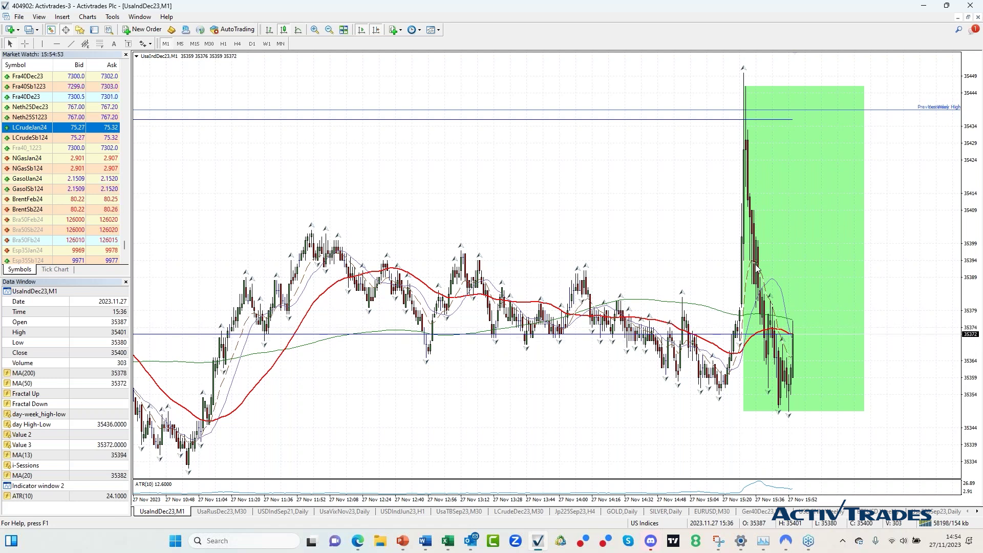
{"action": "left_click", "coordinate": [314, 29]}
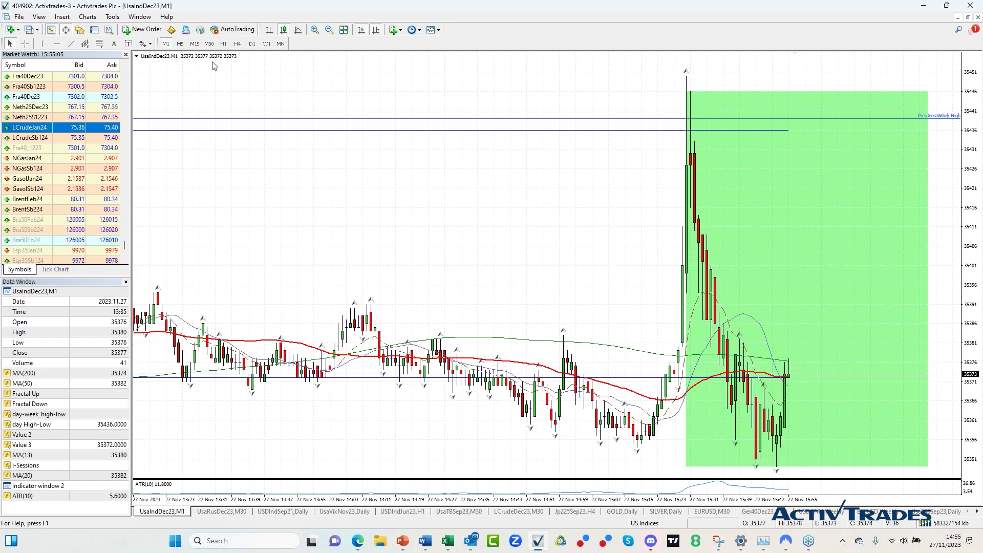
{"action": "left_click", "coordinate": [195, 44]}
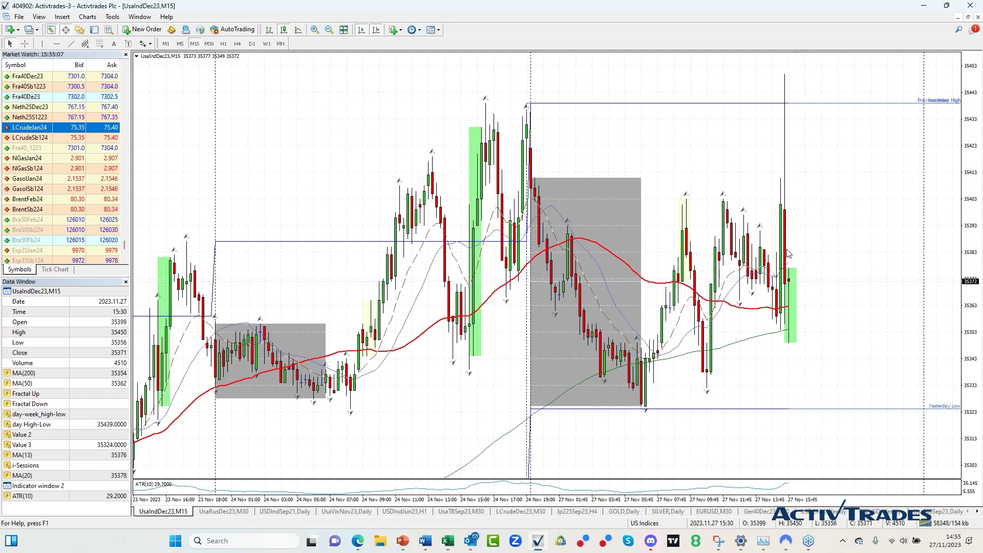
{"action": "left_click", "coordinate": [968, 17]}
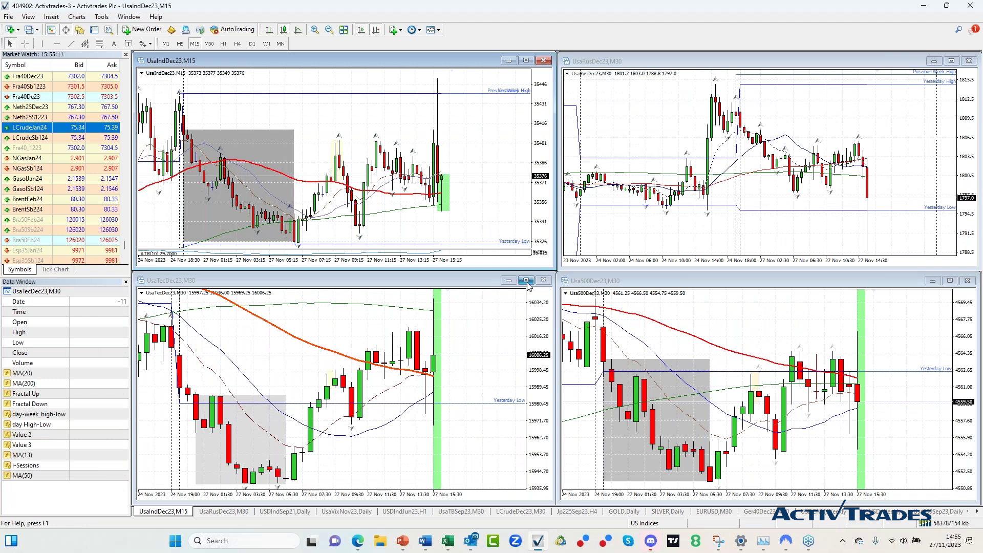
Step: Examine the 15:30 candles of 27 November on the enlarged UsaTecDec23 chart in M30 and M5, and restore the grid at M30
{"action": "left_click", "coordinate": [526, 280]}
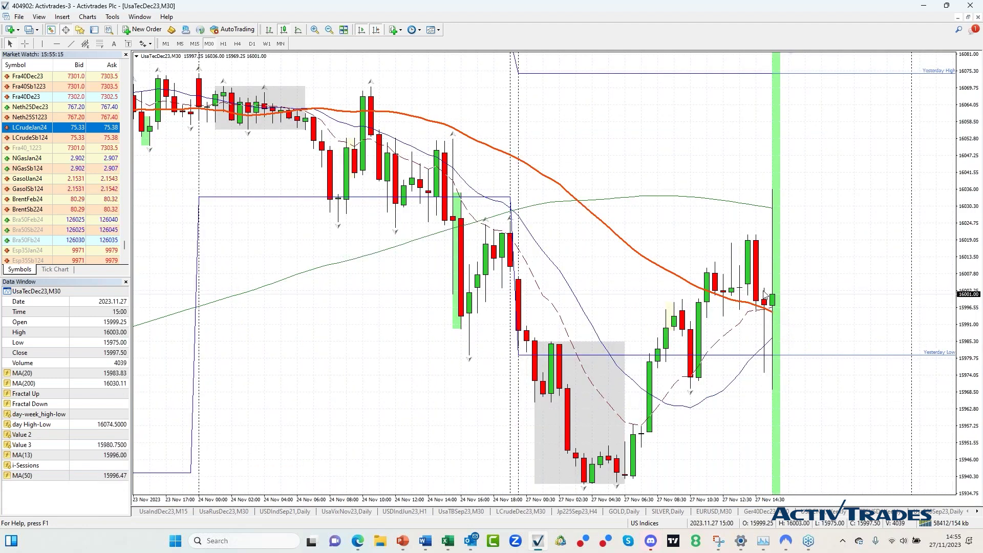
{"action": "left_click", "coordinate": [195, 43]}
{"action": "left_click", "coordinate": [180, 43]}
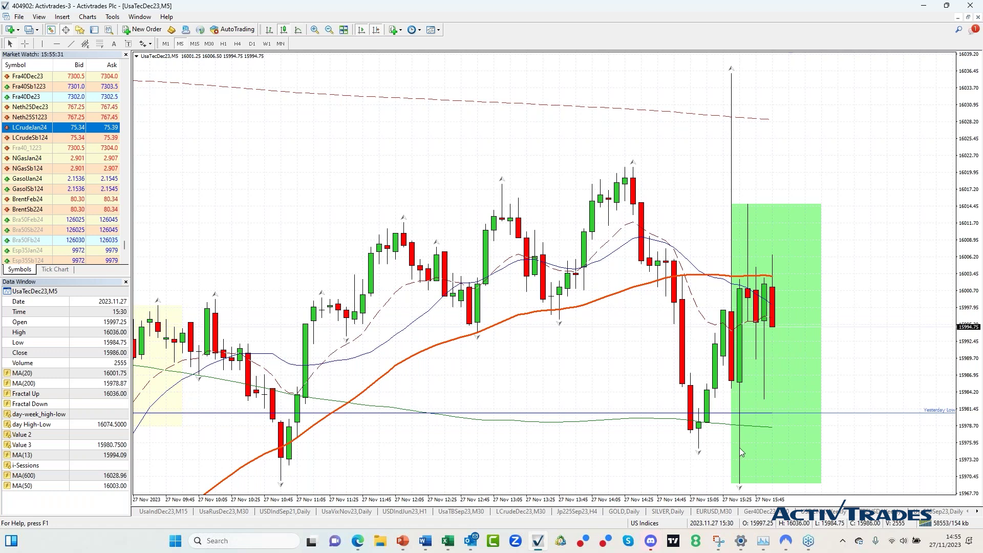
{"action": "left_click", "coordinate": [975, 31]}
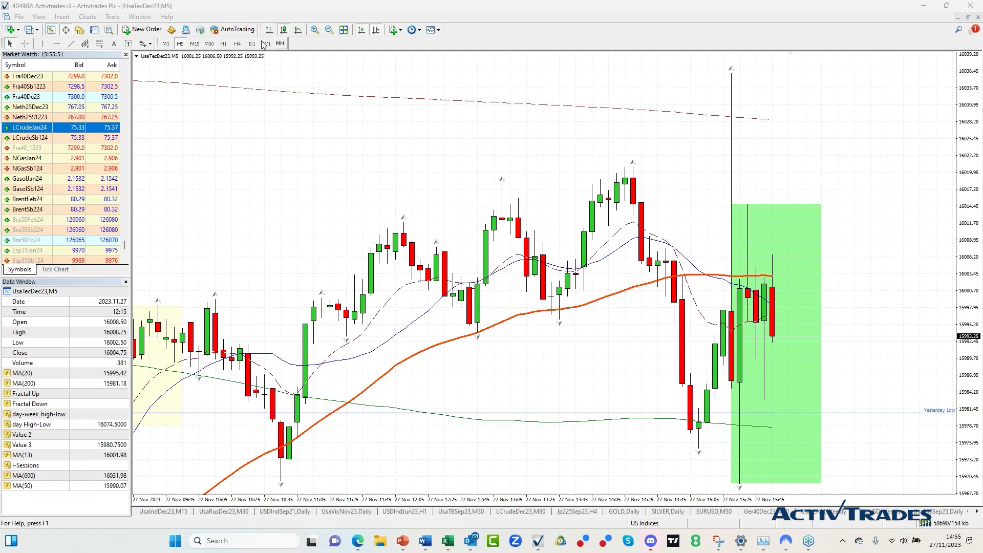
{"action": "left_click", "coordinate": [195, 43]}
{"action": "left_click", "coordinate": [209, 44]}
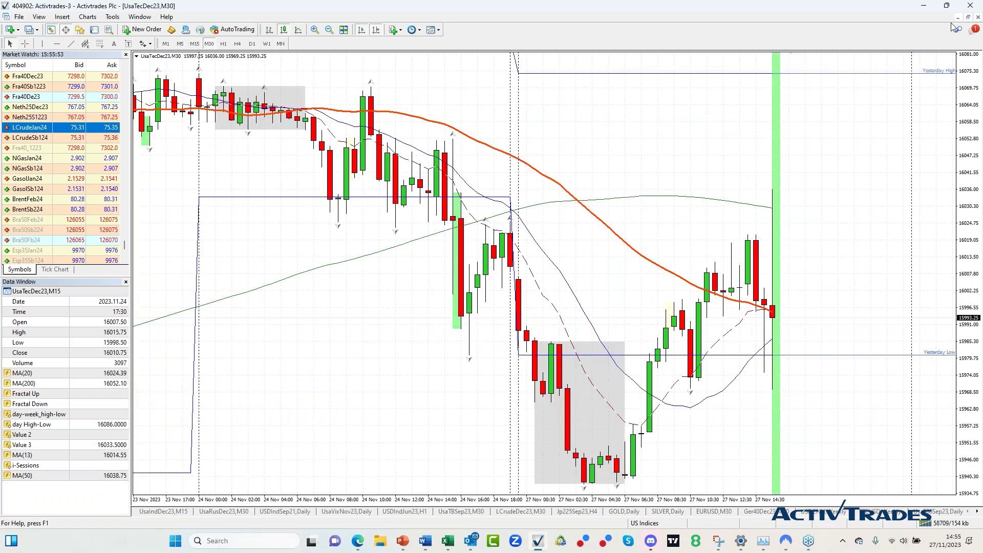
{"action": "left_click", "coordinate": [968, 17]}
{"action": "key", "text": "alt+r"}
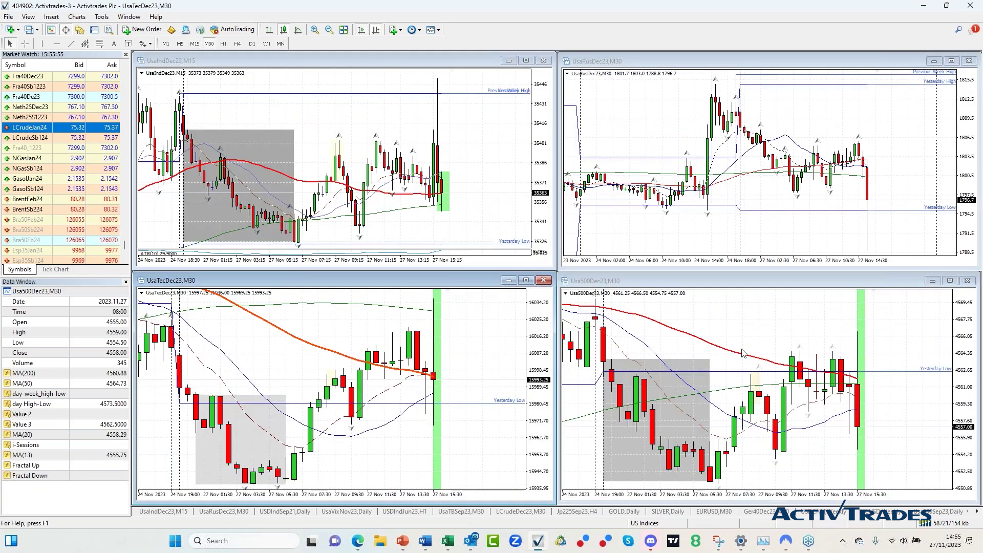
Step: Enlarge the Usa500Dec23 chart and examine its recent candles on the daily and 4-hour timeframes
{"action": "left_click", "coordinate": [949, 281]}
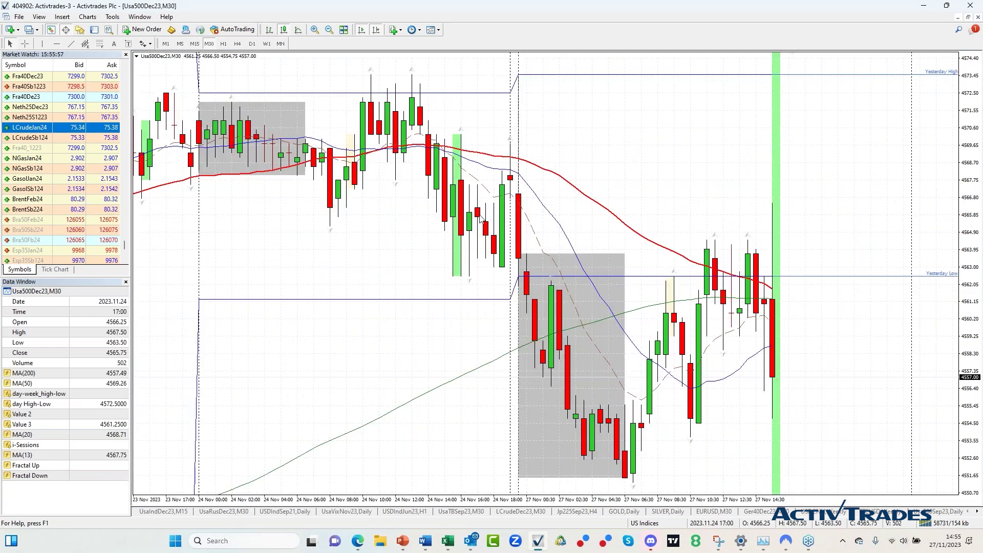
{"action": "left_click", "coordinate": [251, 43]}
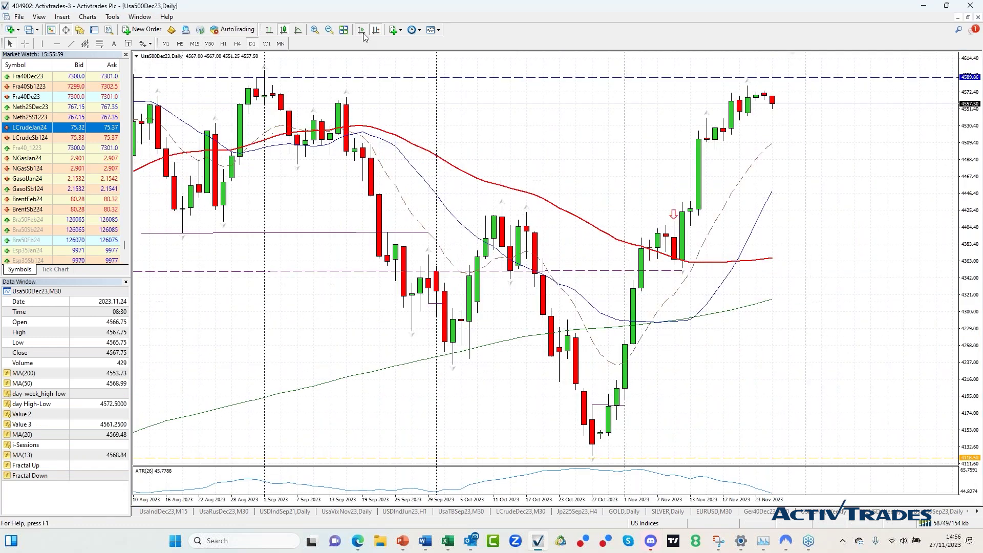
{"action": "left_click", "coordinate": [314, 30]}
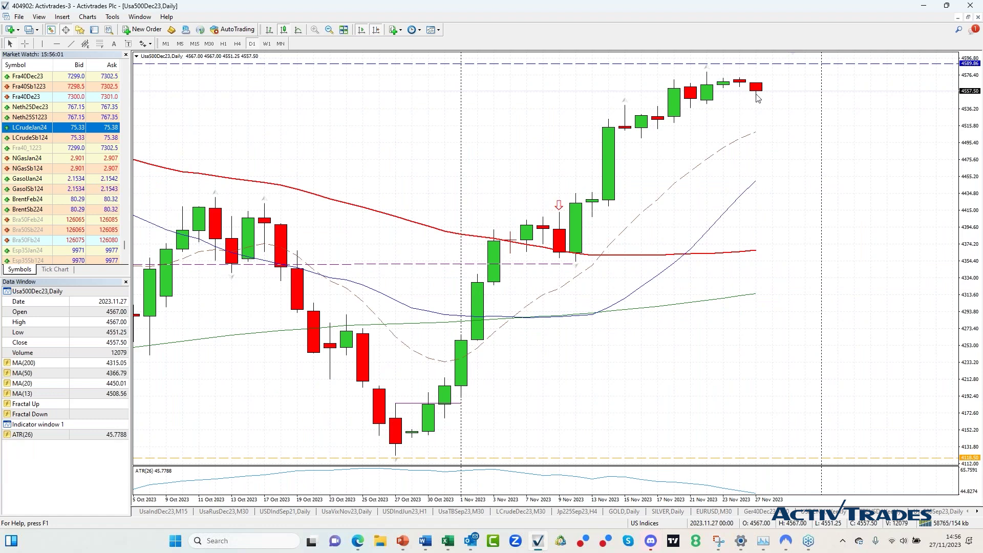
{"action": "mouse_move", "coordinate": [732, 86]}
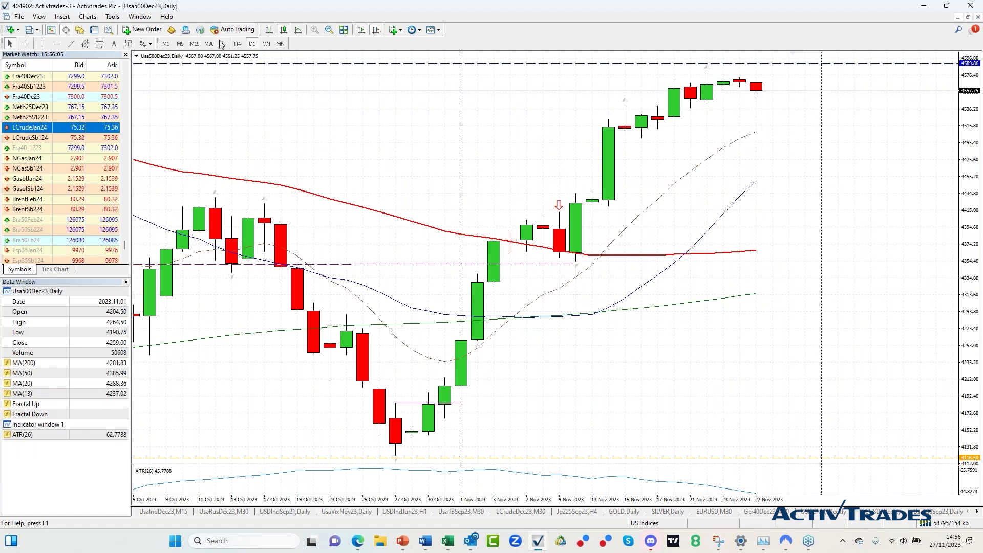
{"action": "left_click", "coordinate": [237, 44]}
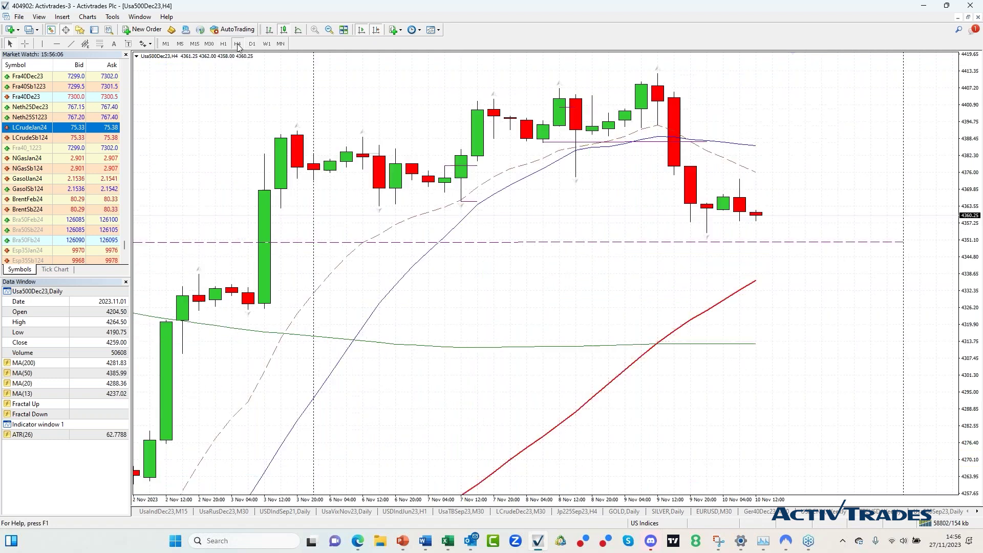
Step: Draw a horizontal trendline at about 4564.50 across the 27 November twin highs on the 30-minute Usa500Dec23 chart
{"action": "left_click", "coordinate": [208, 44]}
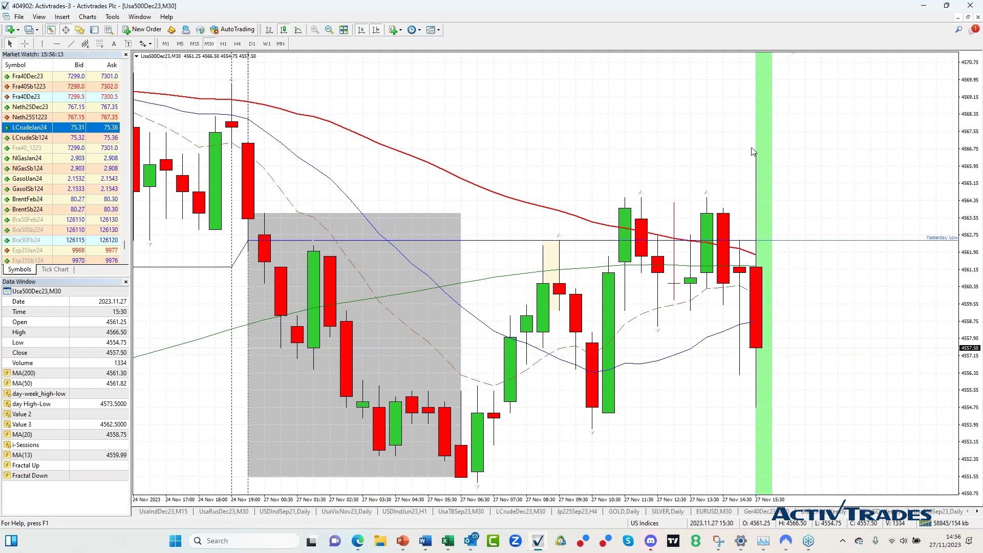
{"action": "left_click", "coordinate": [70, 43]}
{"action": "left_click_drag", "start_coordinate": [758, 199], "coordinate": [792, 197]}
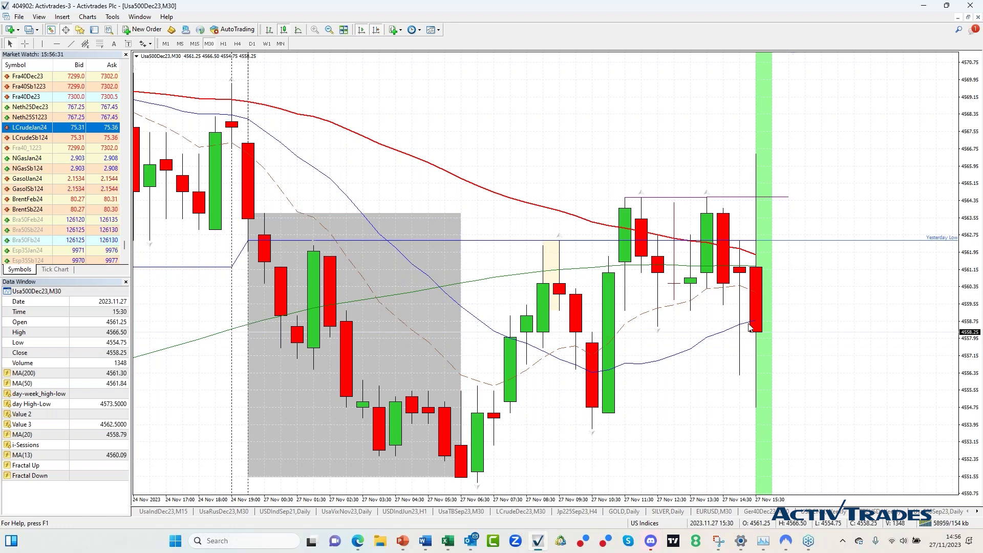
Step: Examine the spike above the drawn line on Usa500Dec23 in M15 and M5, and restore the chart grid at M30
{"action": "left_click", "coordinate": [198, 46]}
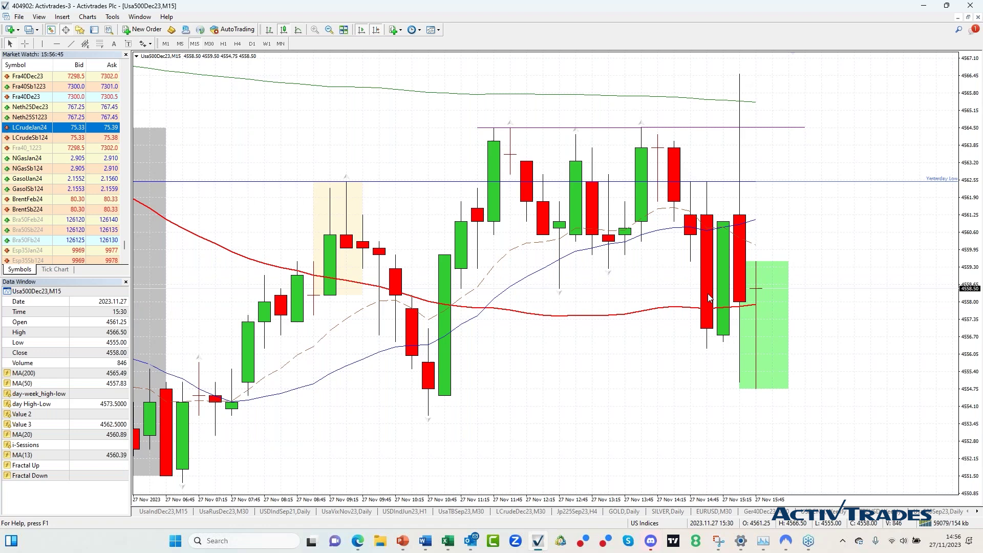
{"action": "left_click", "coordinate": [180, 44]}
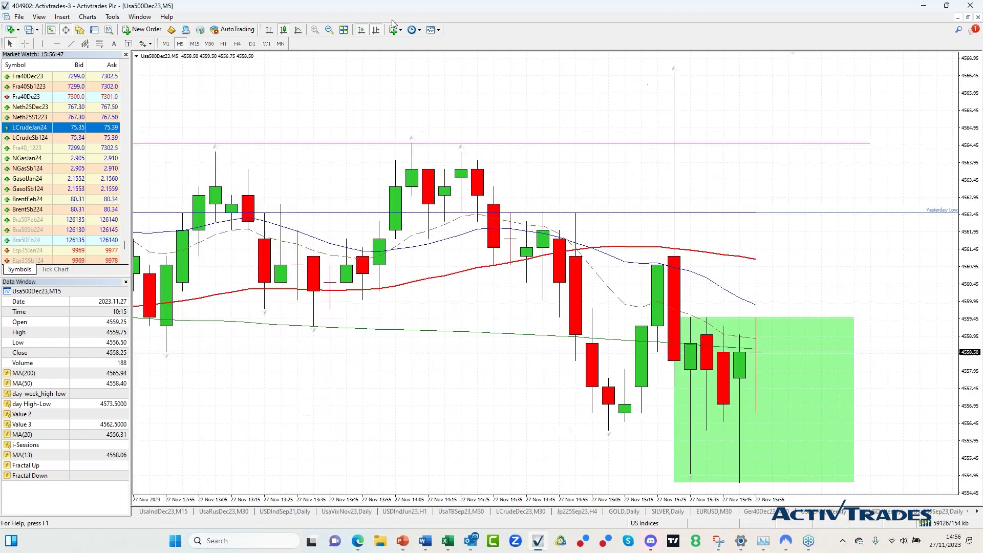
{"action": "left_click", "coordinate": [328, 29]}
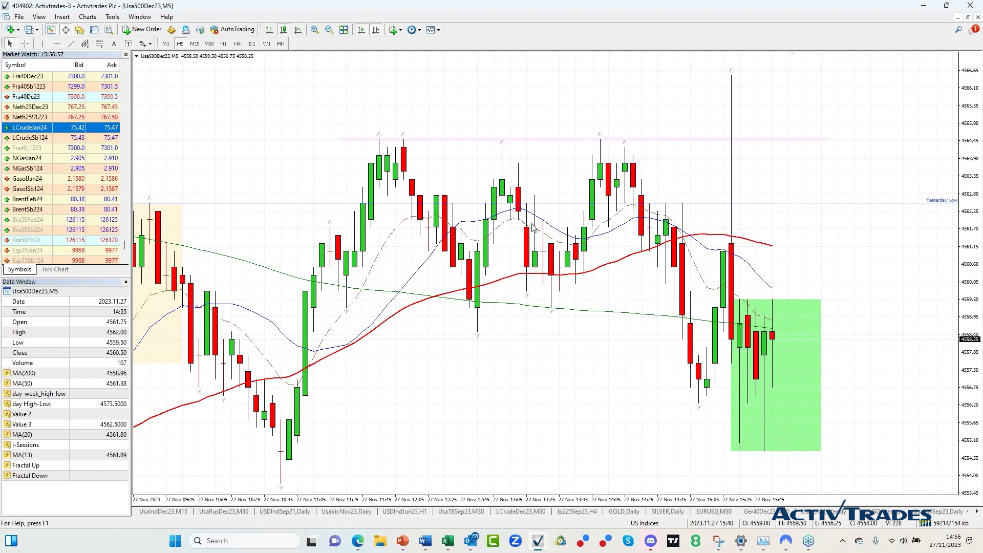
{"action": "left_click", "coordinate": [208, 43]}
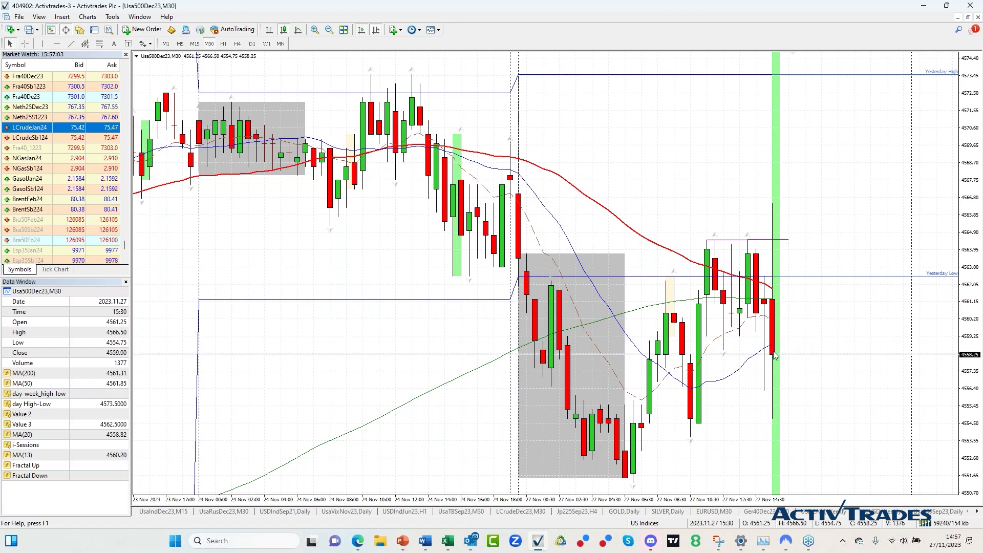
{"action": "left_click", "coordinate": [969, 19]}
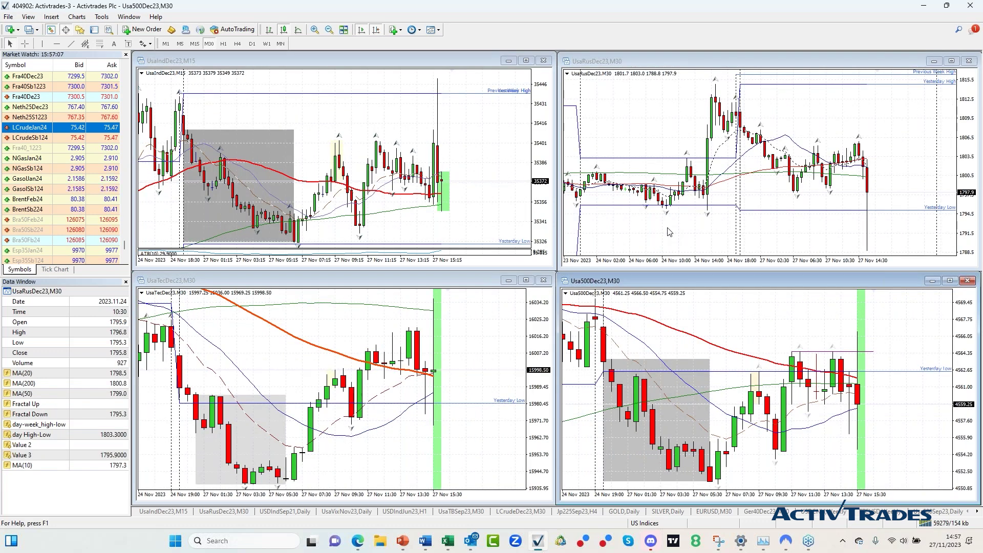